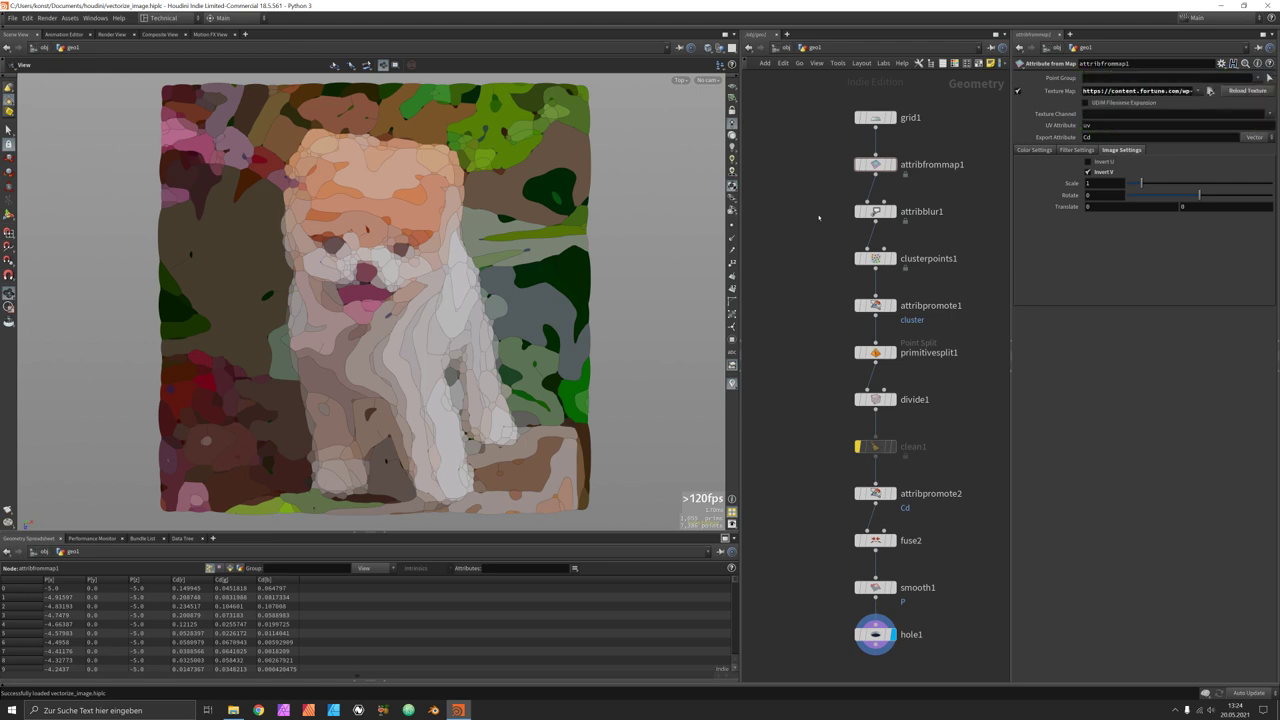
Compare the original dog photo on attribfrommap1 with the vectorized result on hole1, then launch a second Houdini instance.
{"action": "left_click", "coordinate": [894, 164]}
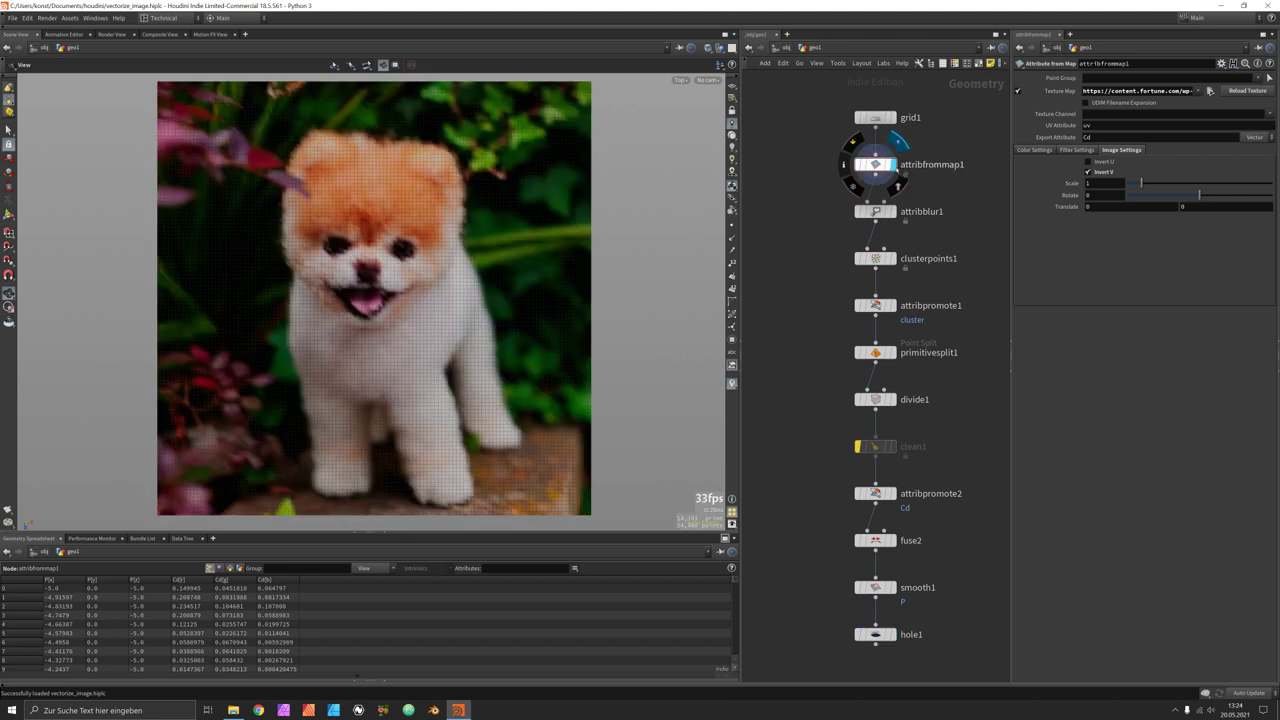
{"action": "left_click", "coordinate": [893, 634]}
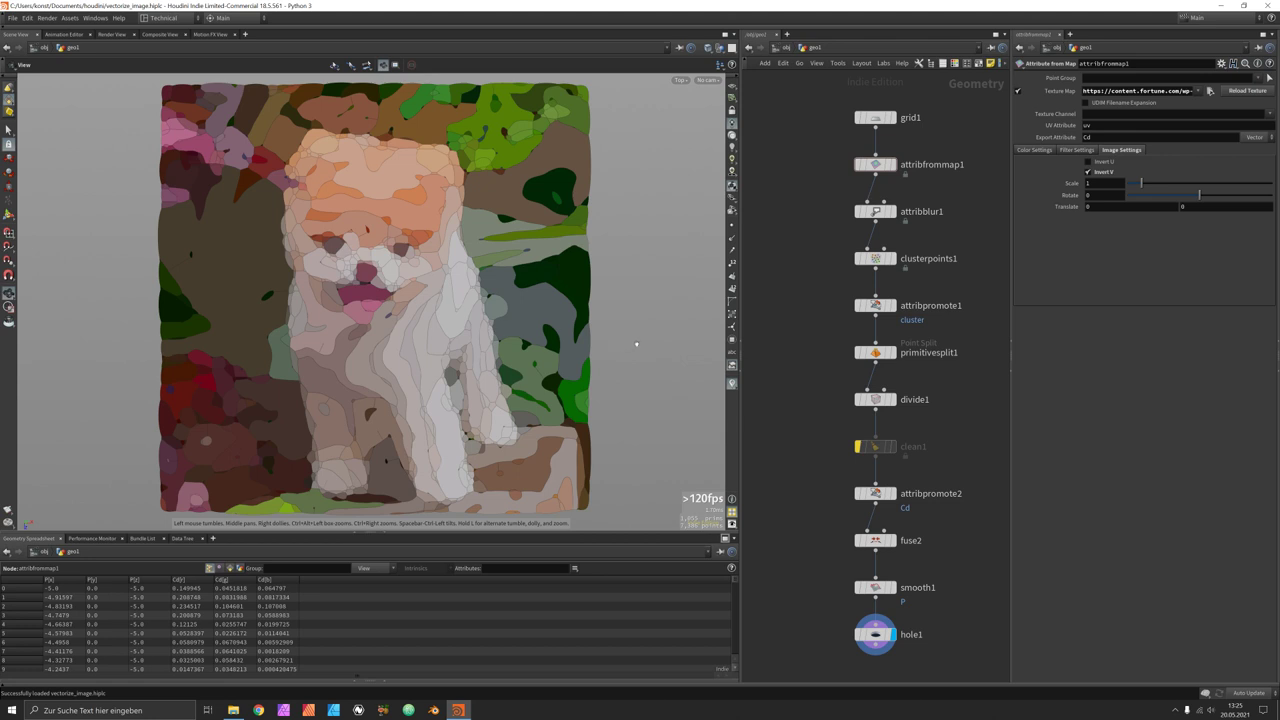
{"action": "key", "text": "alt+Tab"}
{"action": "middle_click", "coordinate": [459, 710]}
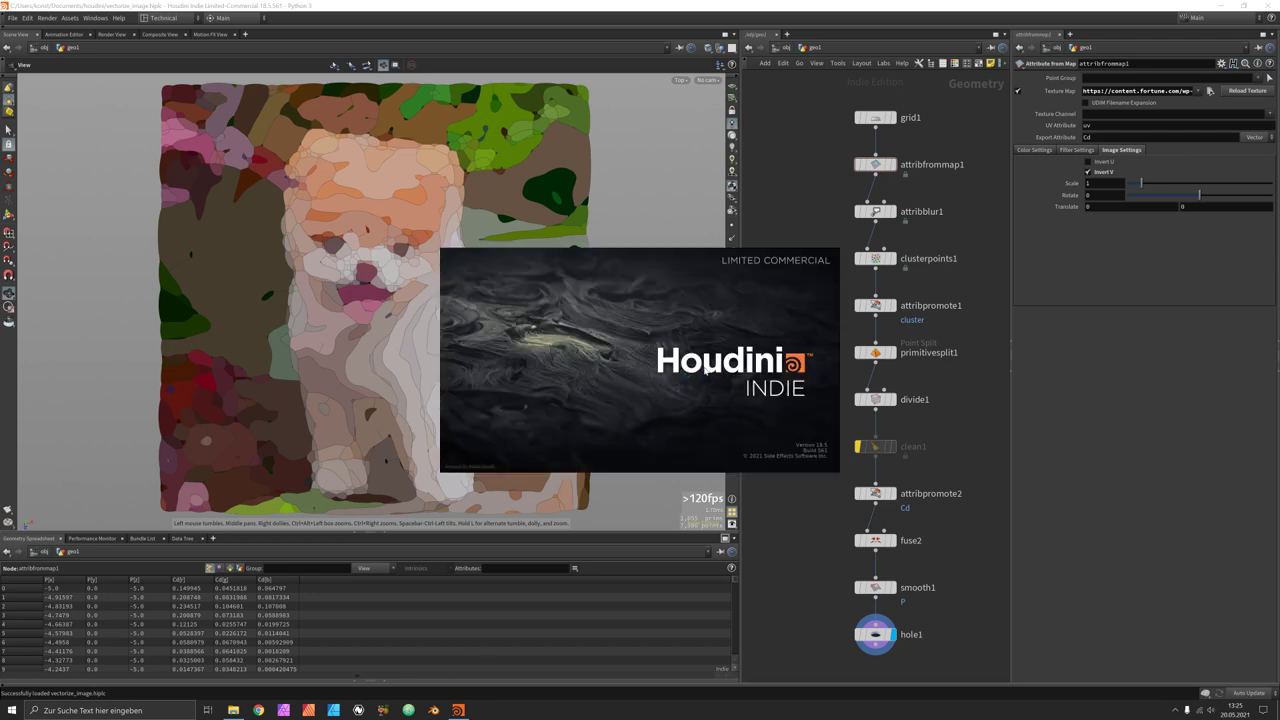
Create a Grid object in a new scene and view it from the top.
{"action": "mouse_move", "coordinate": [876, 166]}
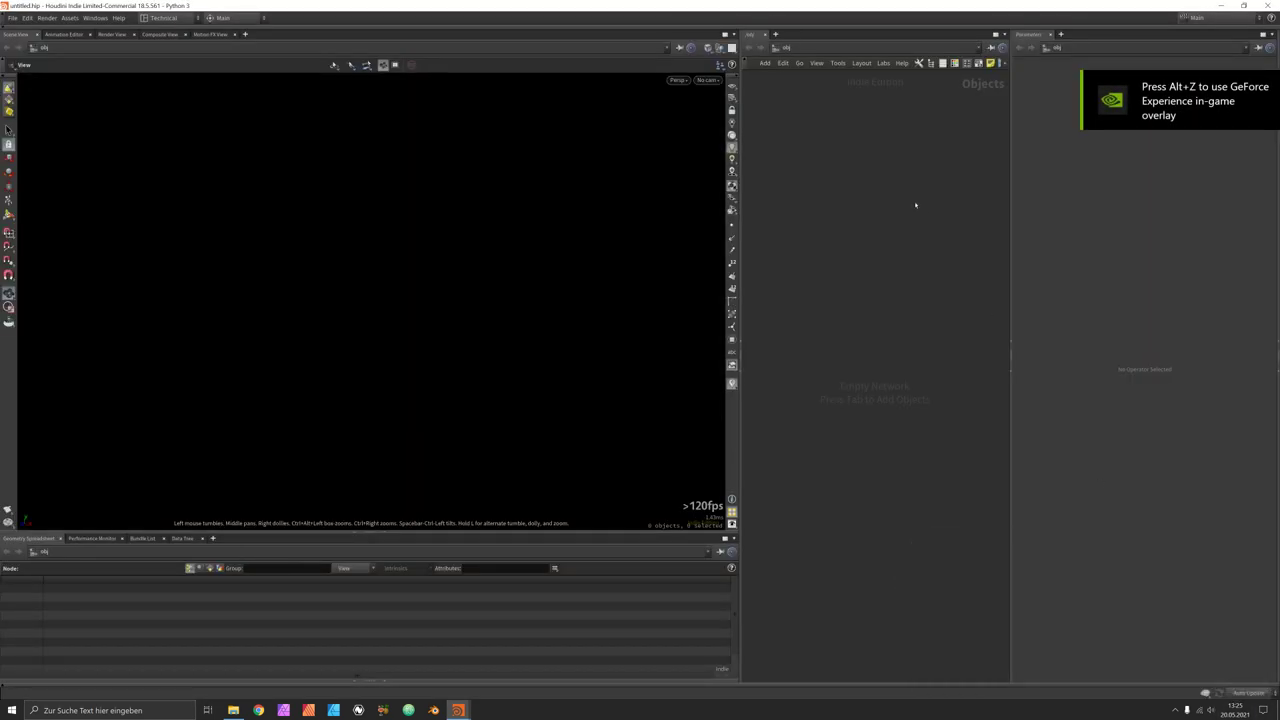
{"action": "key", "text": "Tab"}
{"action": "type", "text": "grid"}
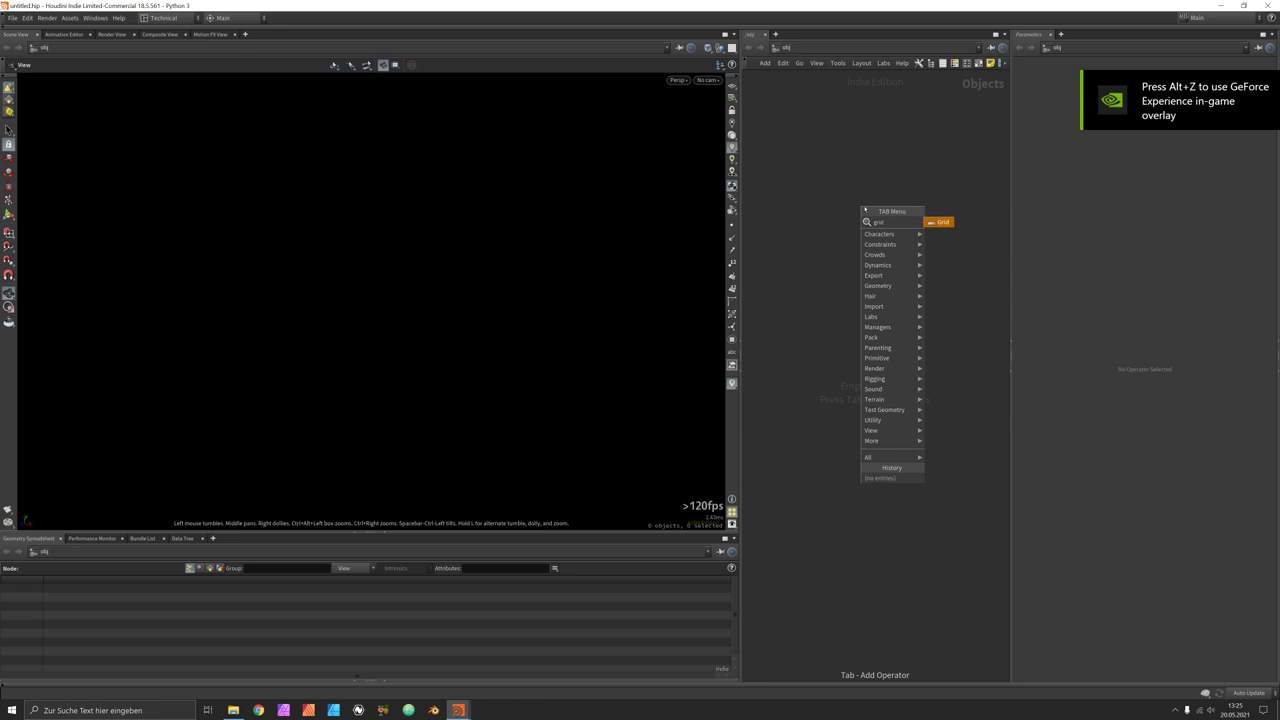
{"action": "key", "text": "Return"}
{"action": "left_click", "coordinate": [862, 206]}
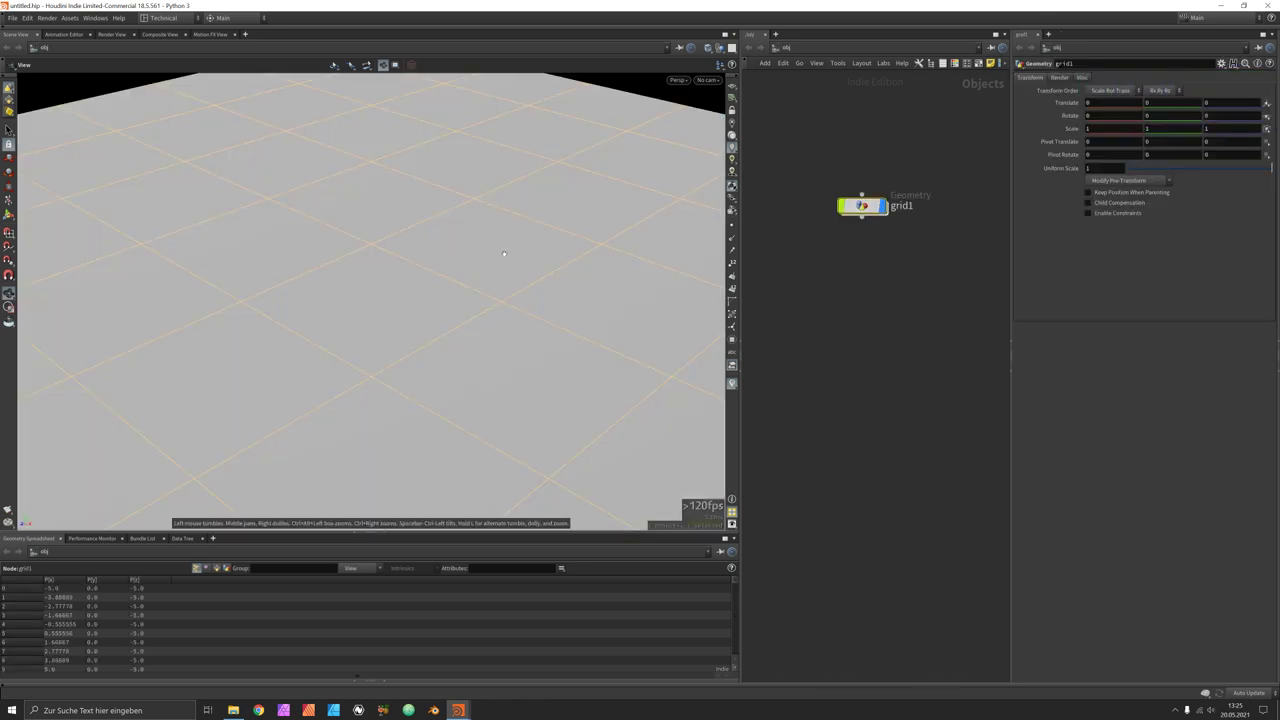
{"action": "left_click_drag", "start_coordinate": [503, 253], "coordinate": [411, 283]}
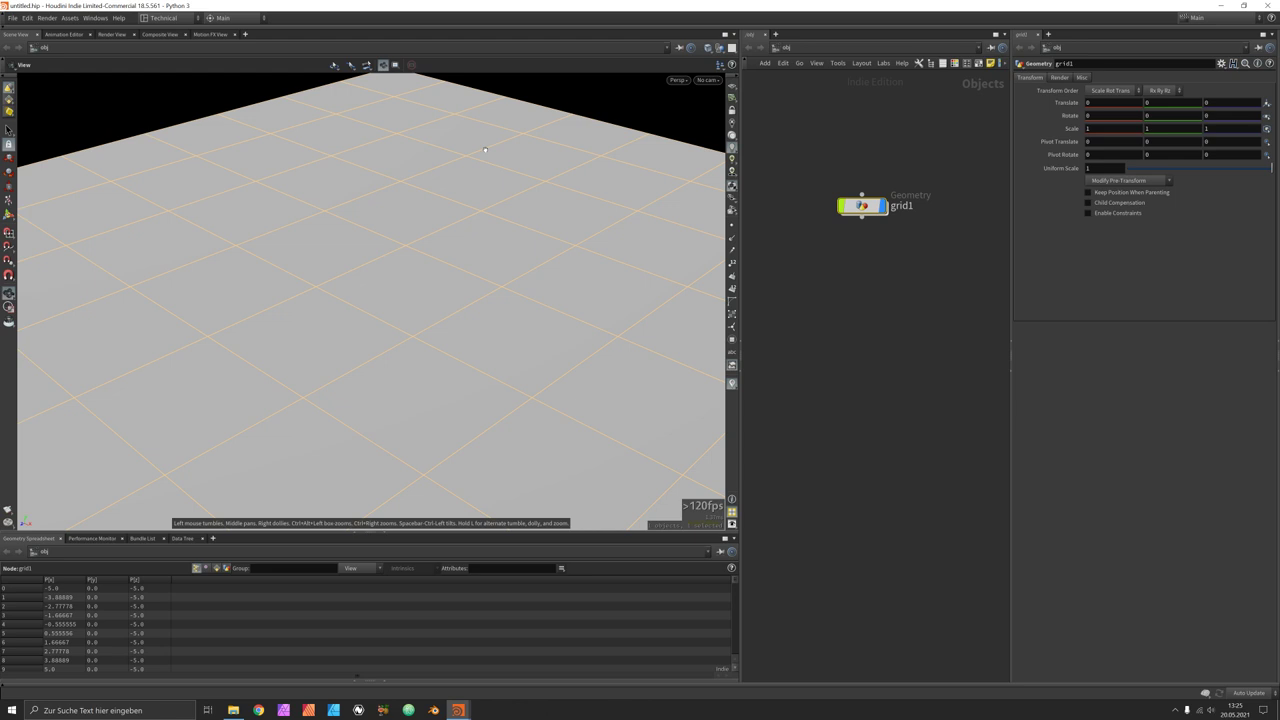
{"action": "key", "text": "space+2"}
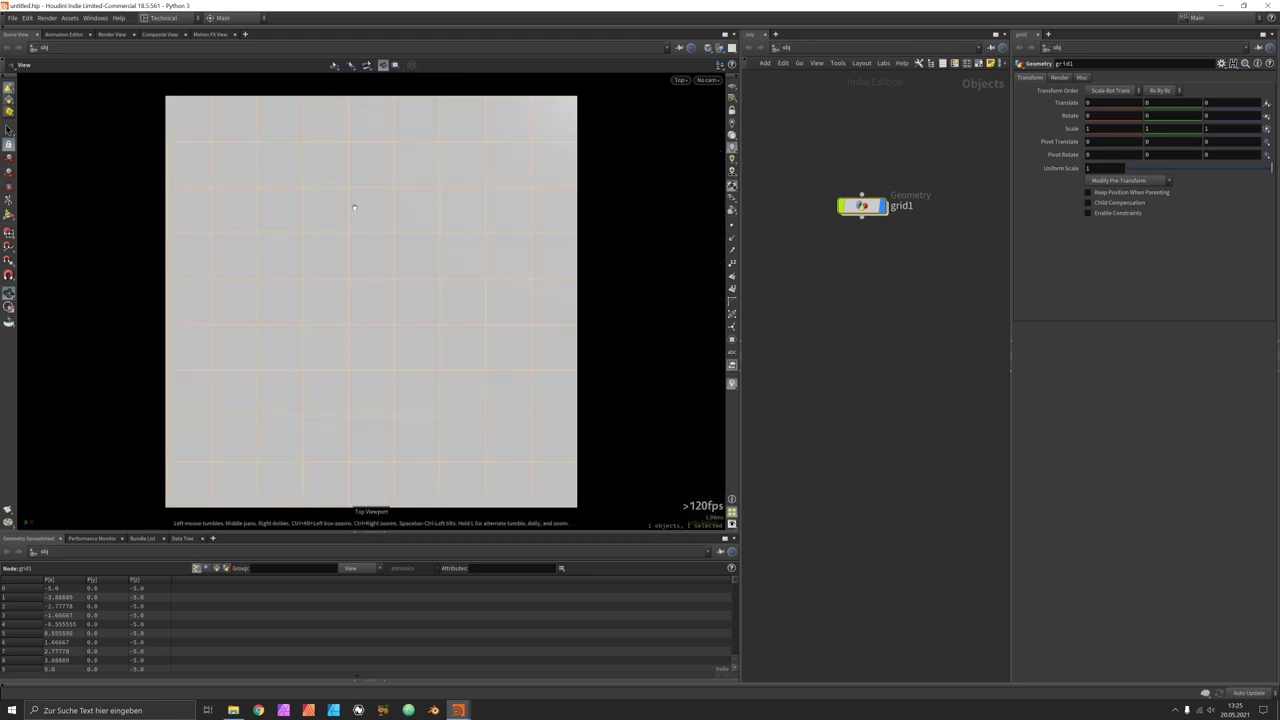
Inside grid1, set the grid to 100 rows and 100 columns.
{"action": "double_click", "coordinate": [862, 206]}
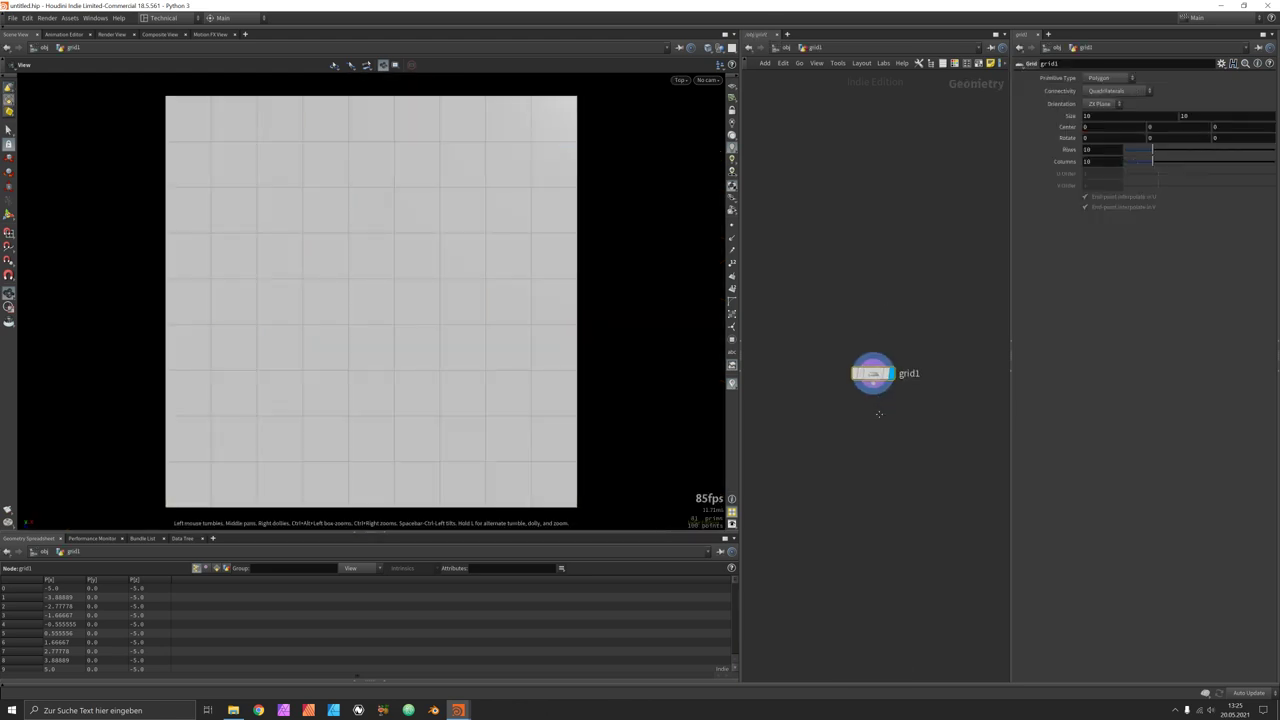
{"action": "type", "text": "0"}
{"action": "key", "text": "Tab"}
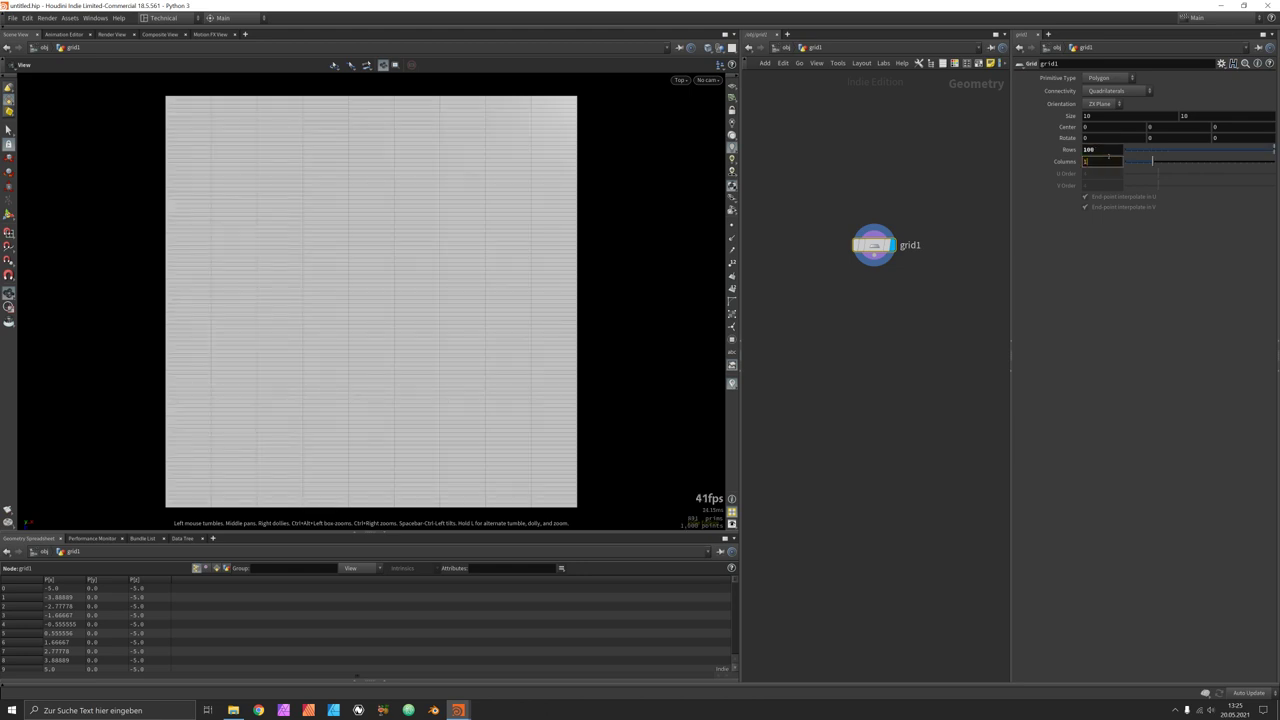
{"action": "type", "text": "100"}
{"action": "key", "text": "Return"}
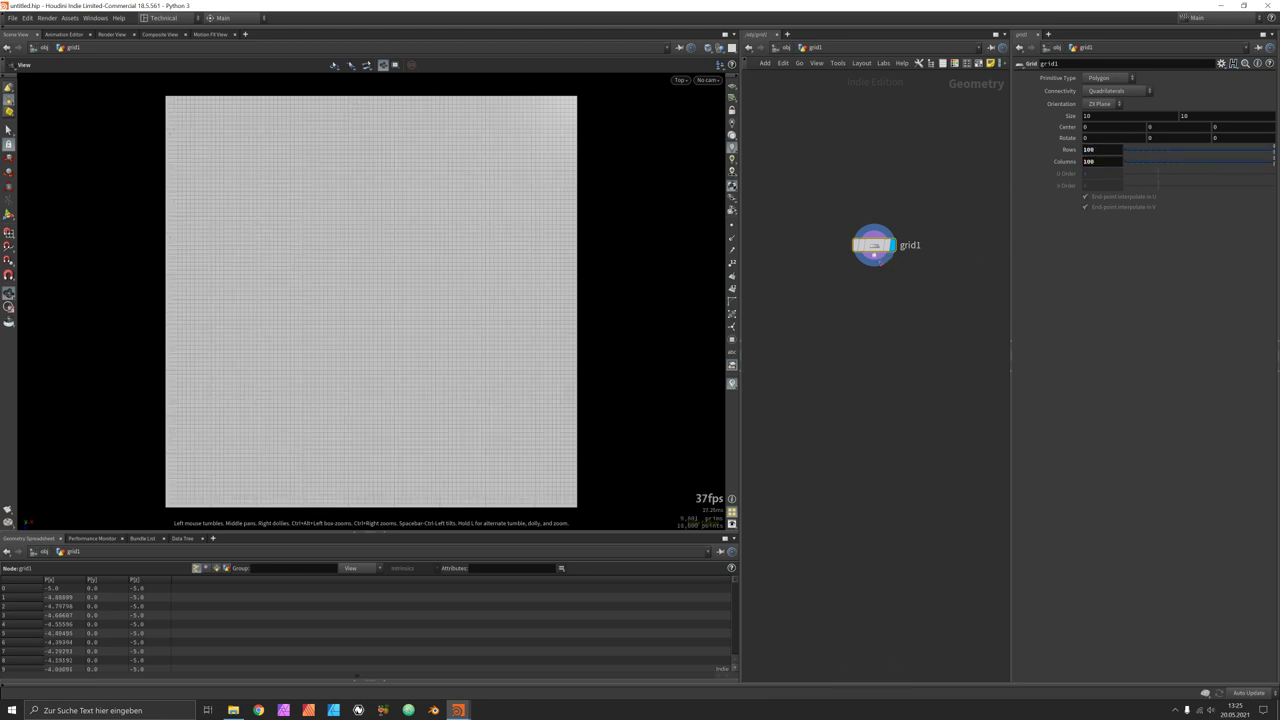
{"action": "left_click_drag", "start_coordinate": [874, 263], "coordinate": [885, 292]}
Add an Attribute from Map node below grid1 using the pasted boo.jpg URL as its texture.
{"action": "type", "text": "afromm"}
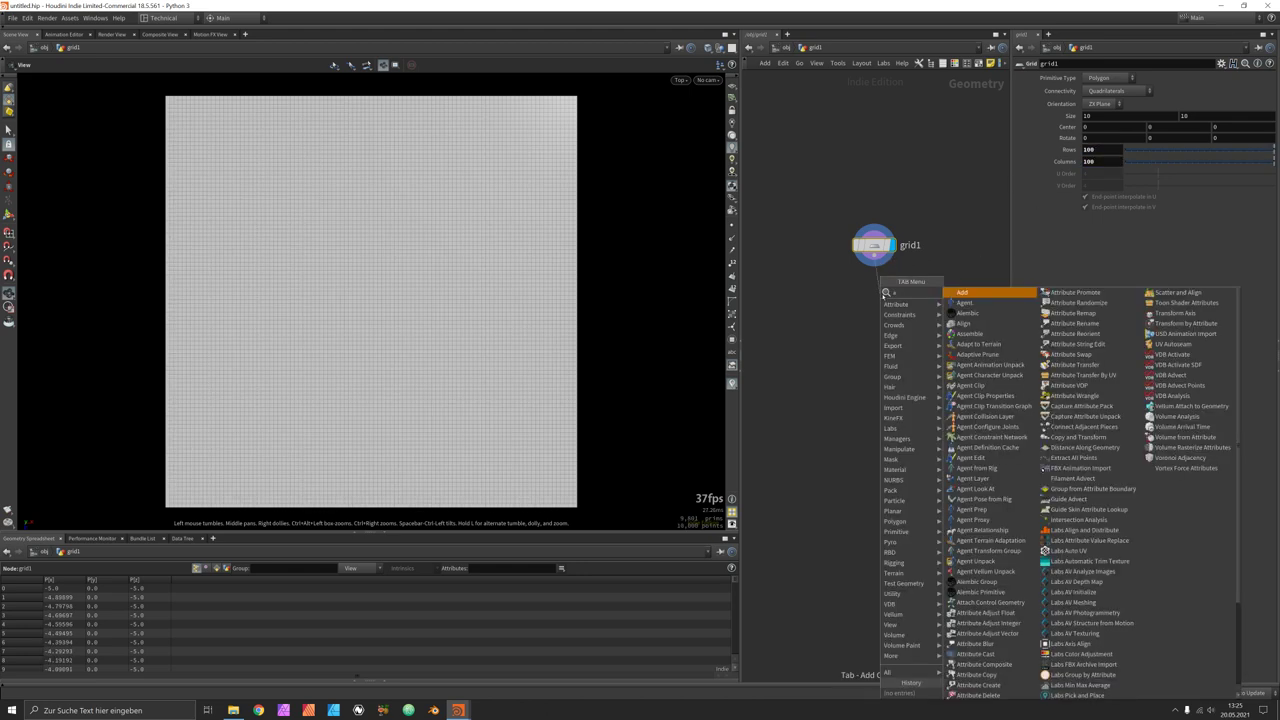
{"action": "key", "text": "Return"}
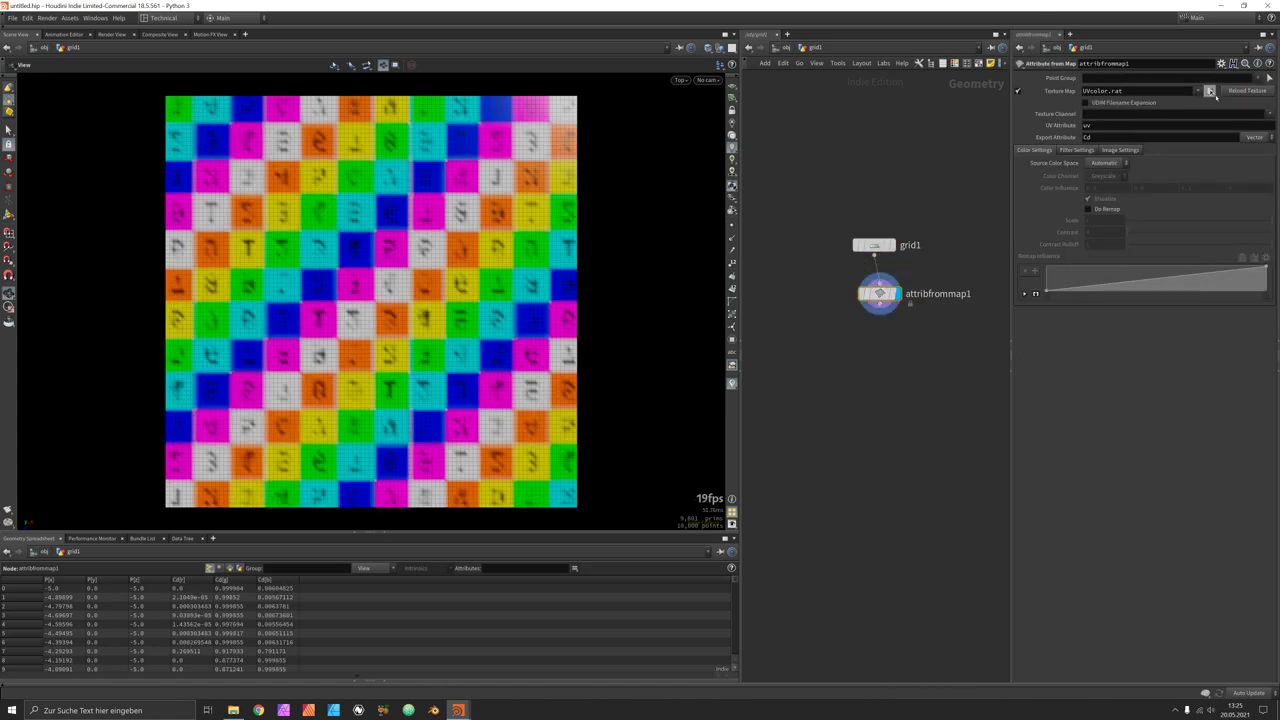
{"action": "left_click", "coordinate": [1209, 91]}
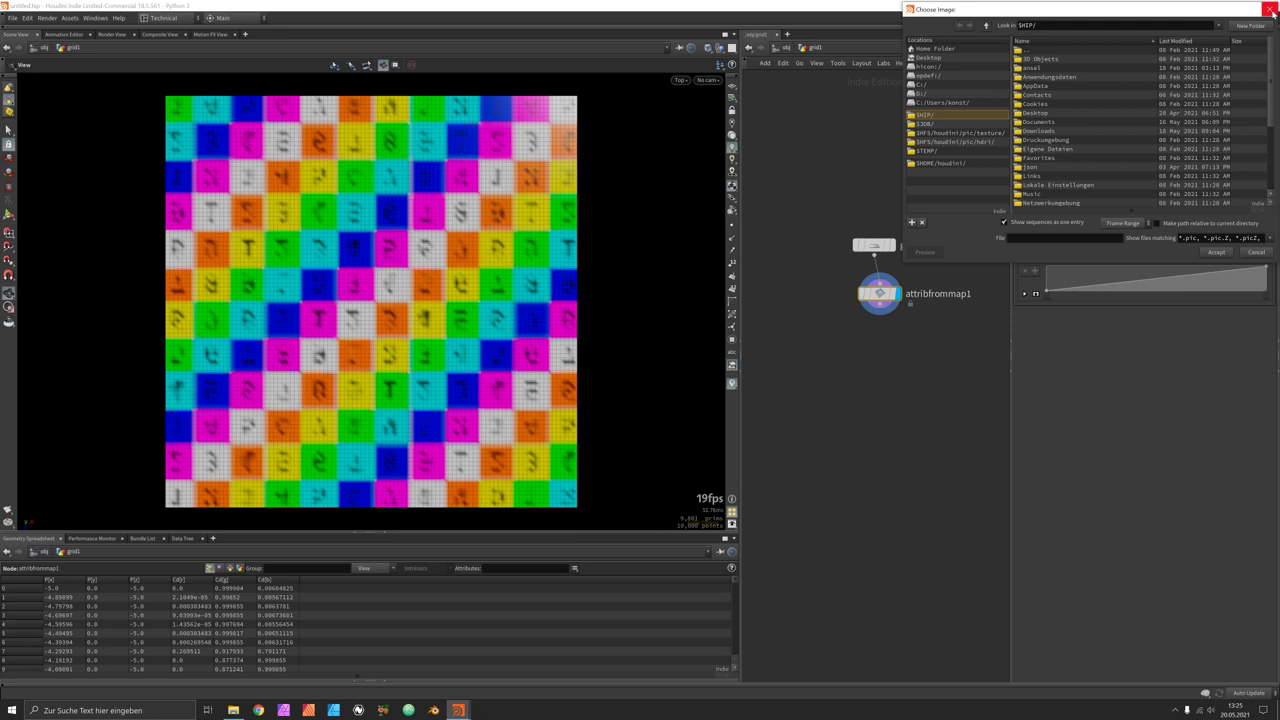
{"action": "left_click", "coordinate": [1256, 252]}
{"action": "left_click_drag", "start_coordinate": [1083, 91], "coordinate": [1133, 92]}
{"action": "key", "text": "ctrl+v"}
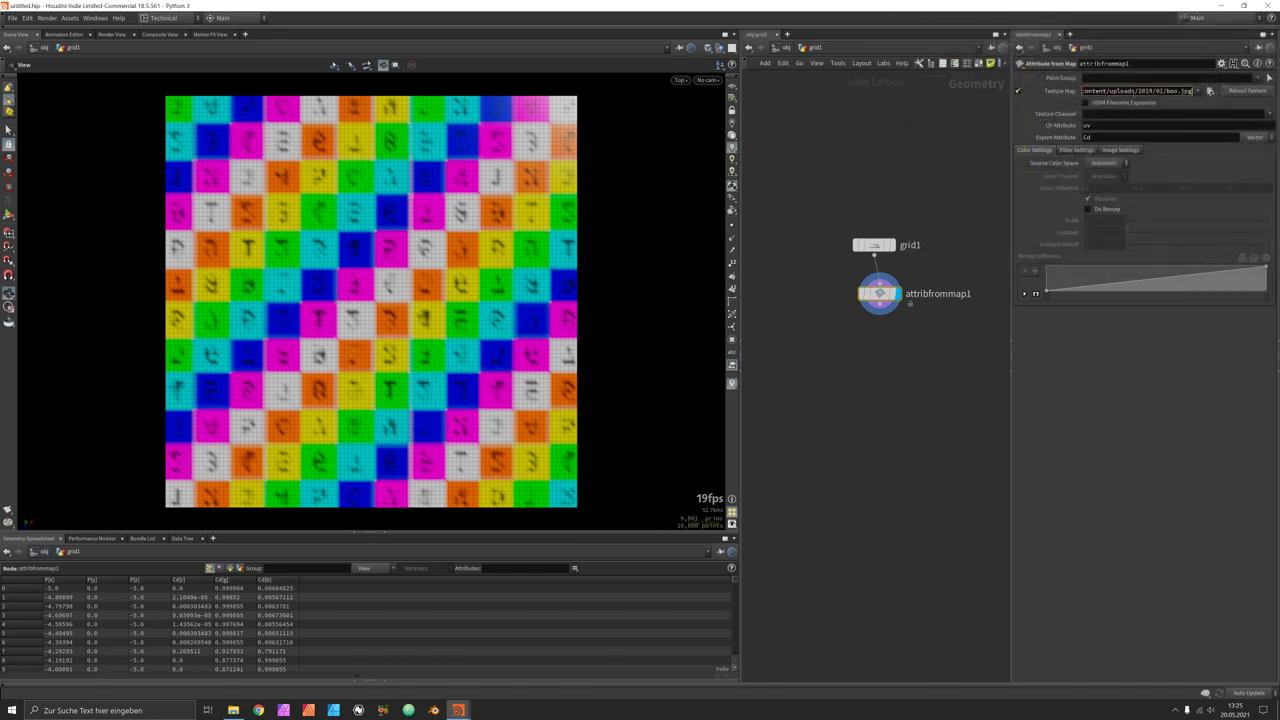
{"action": "key", "text": "Return"}
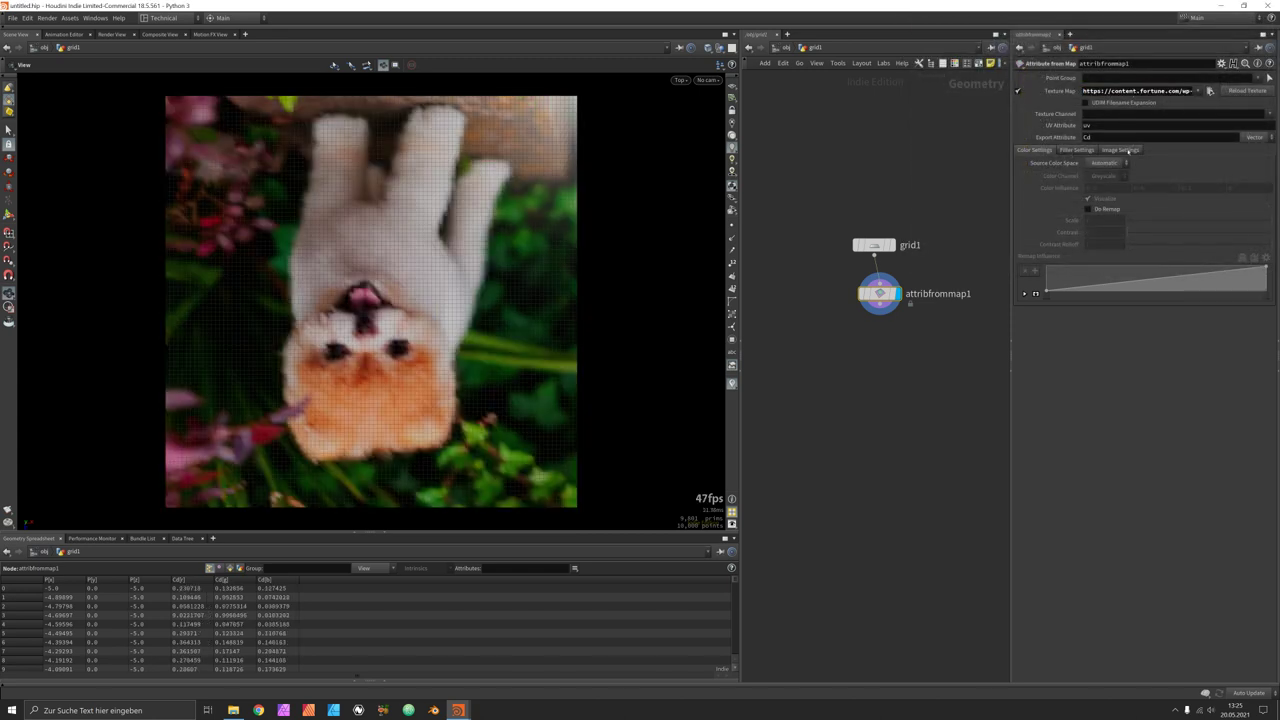
Enable Invert V so the dog stands upright, and turn off viewport lighting.
{"action": "left_click", "coordinate": [1124, 150]}
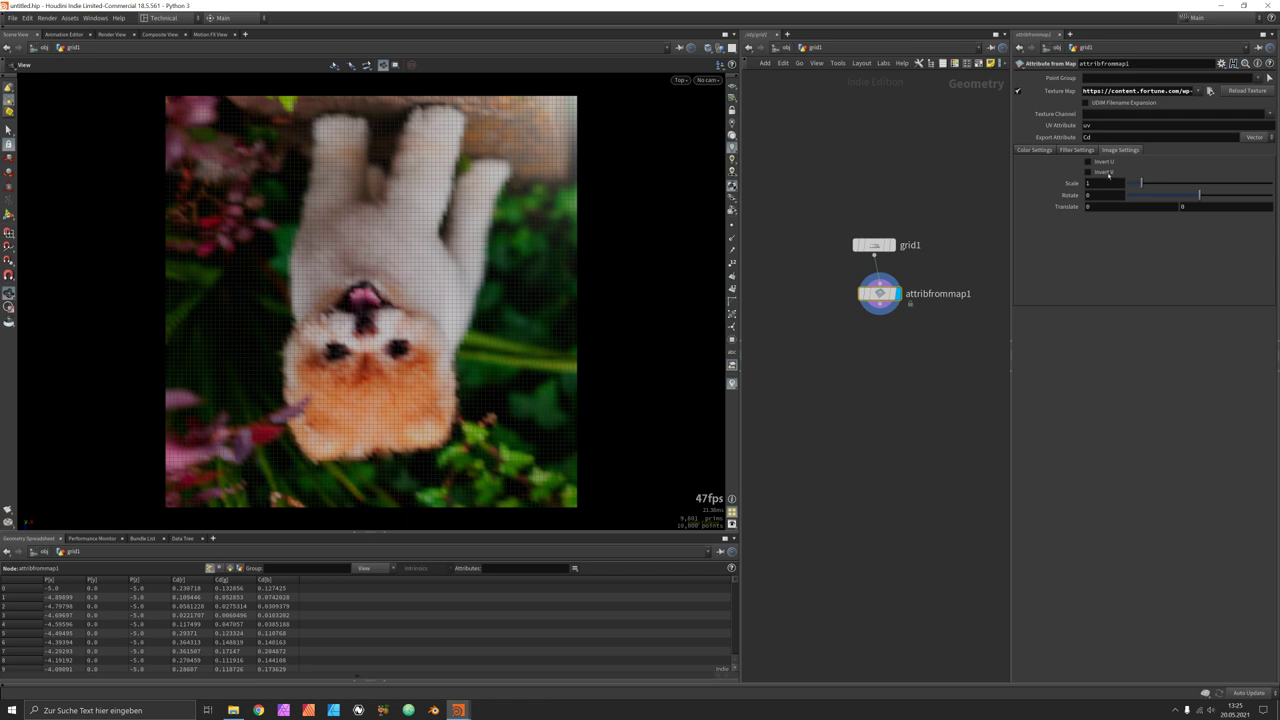
{"action": "left_click", "coordinate": [1089, 172]}
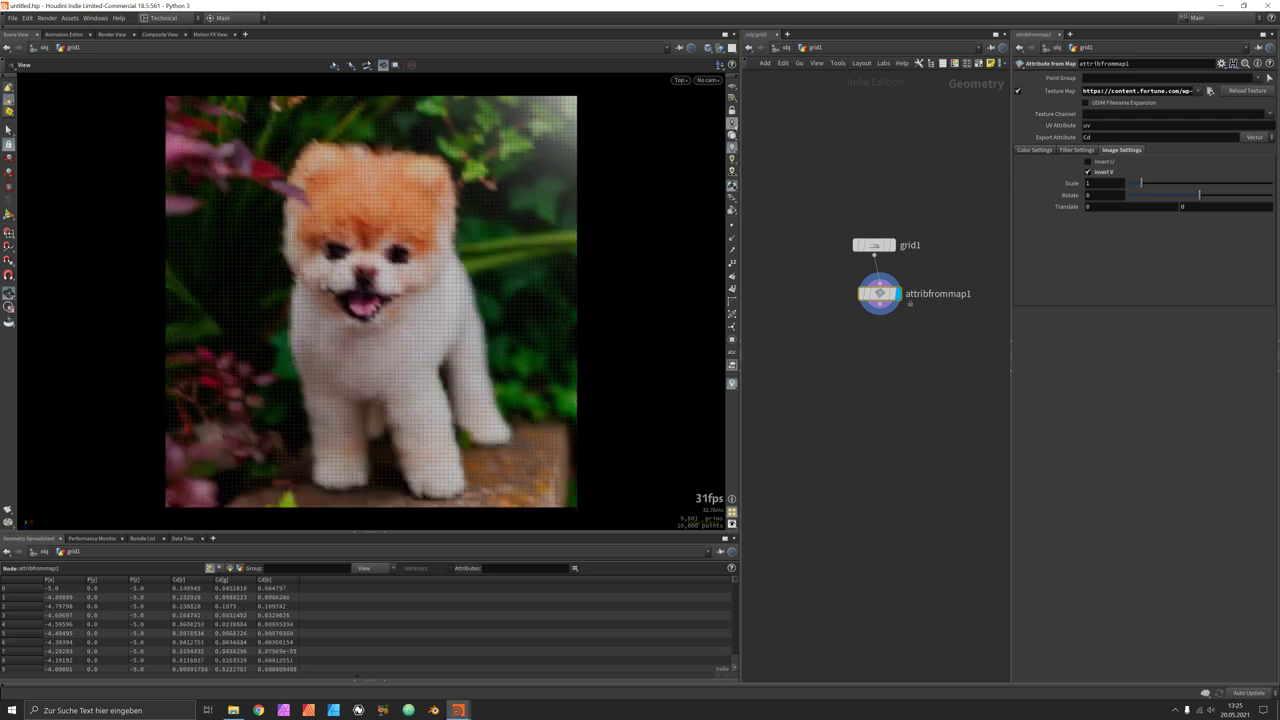
{"action": "left_click", "coordinate": [731, 146]}
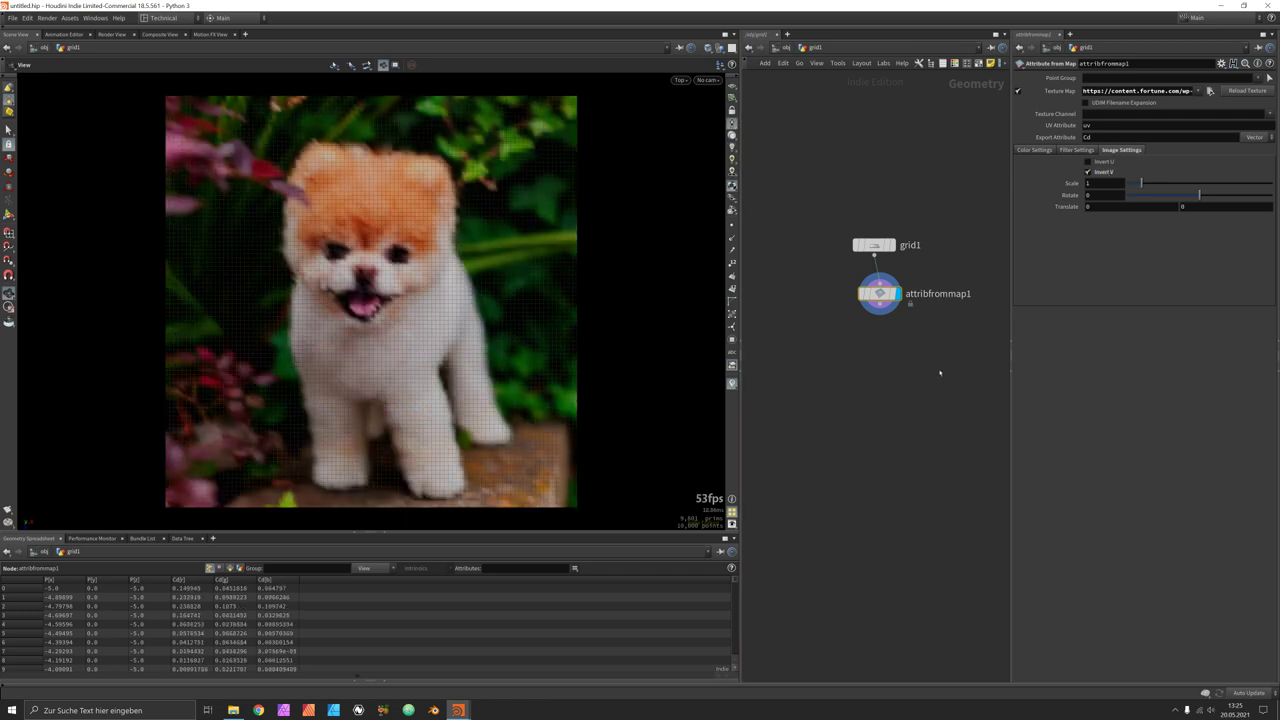
{"action": "middle_click_drag", "start_coordinate": [940, 373], "coordinate": [908, 329]}
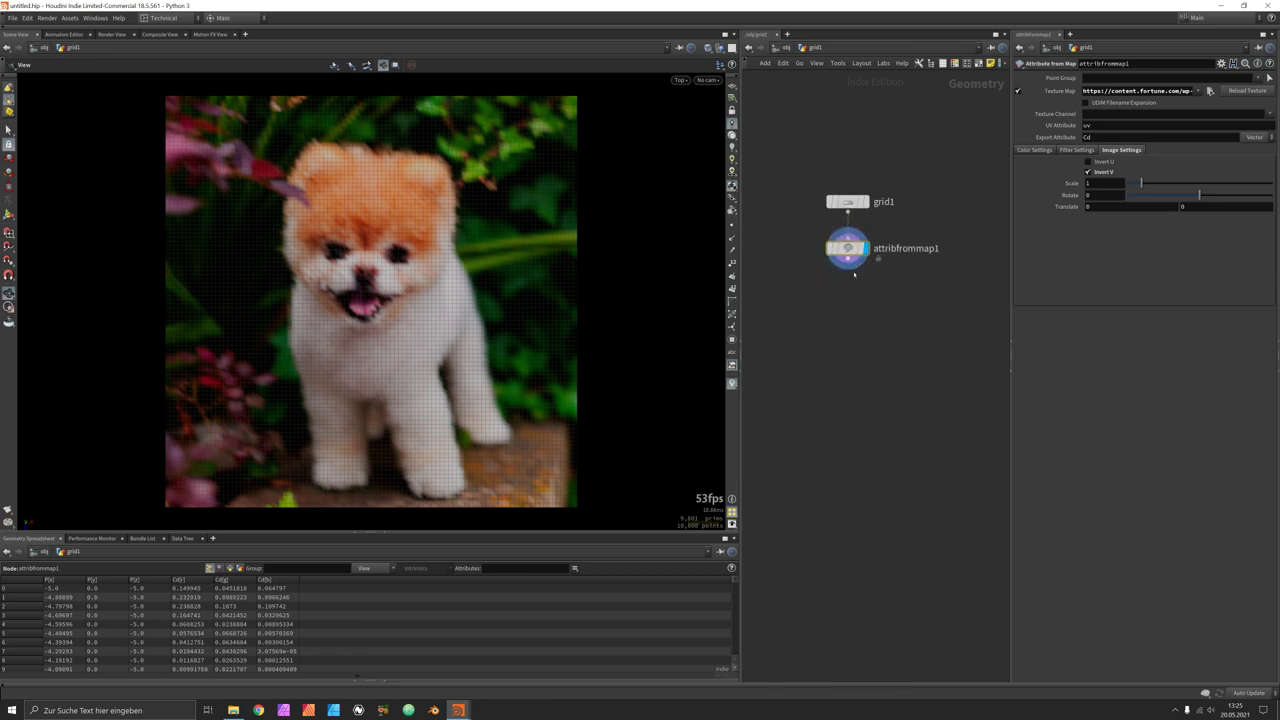
Add a Cluster Points node under attribfrommap1 clustering on Cd, then display attribfrommap1 again.
{"action": "key", "text": "Tab"}
{"action": "type", "text": "cluster"}
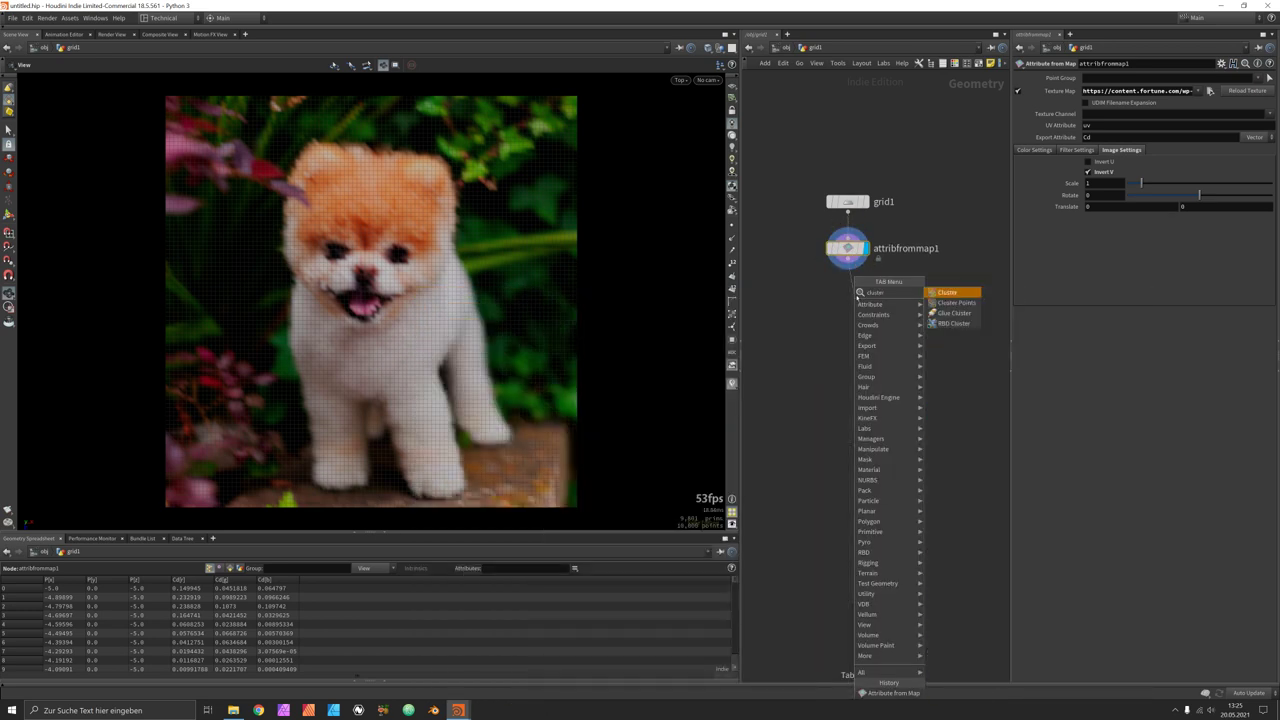
{"action": "key", "text": "Return"}
{"action": "left_click", "coordinate": [849, 295]}
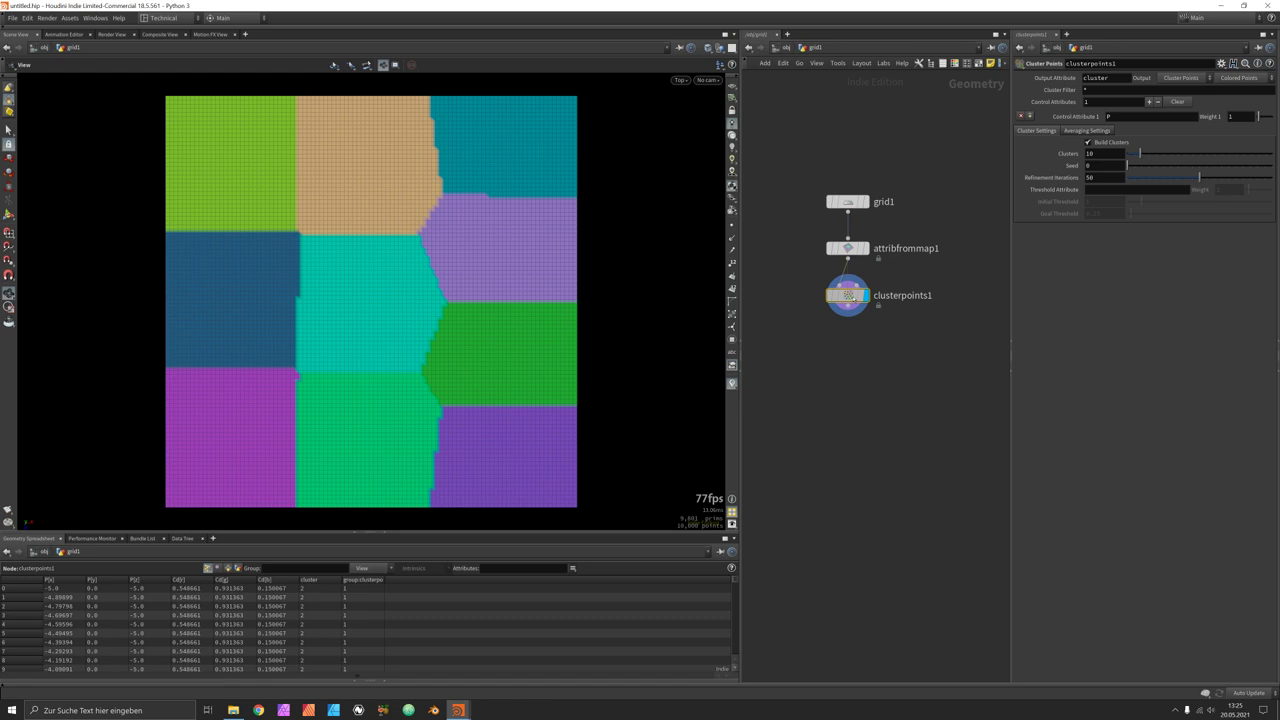
{"action": "double_click", "coordinate": [1108, 116]}
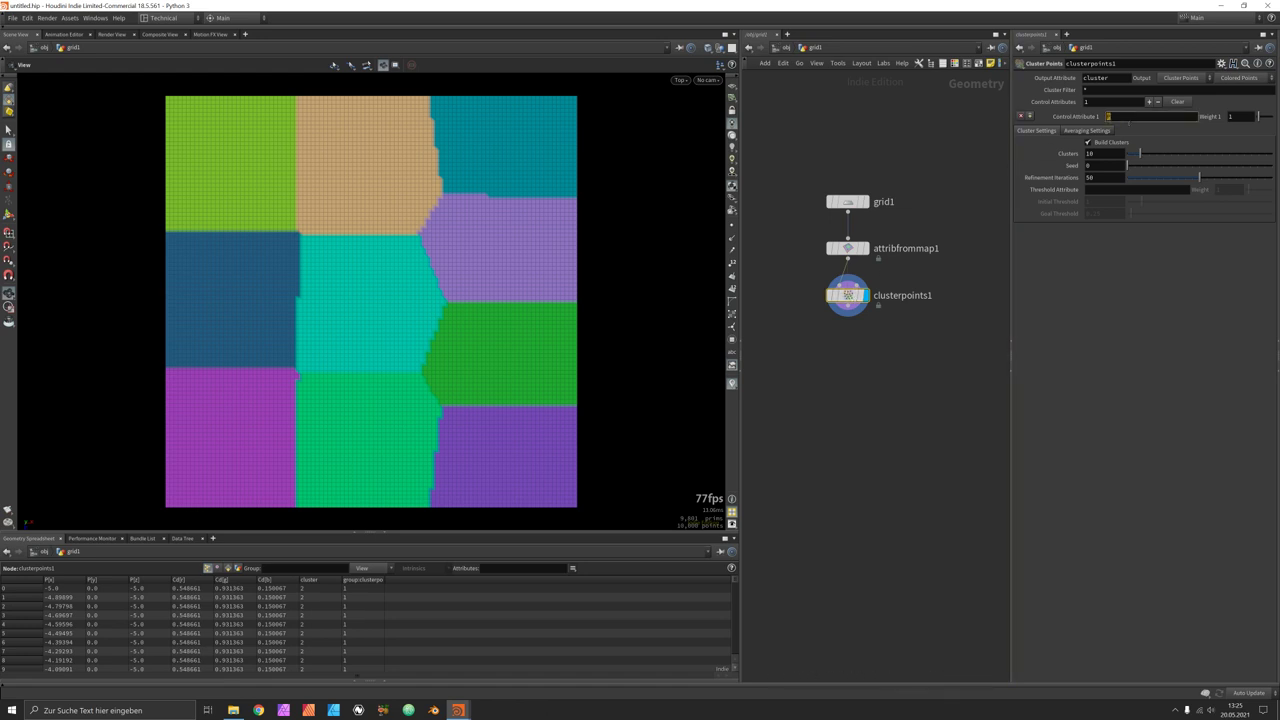
{"action": "type", "text": "Cd"}
{"action": "key", "text": "Return"}
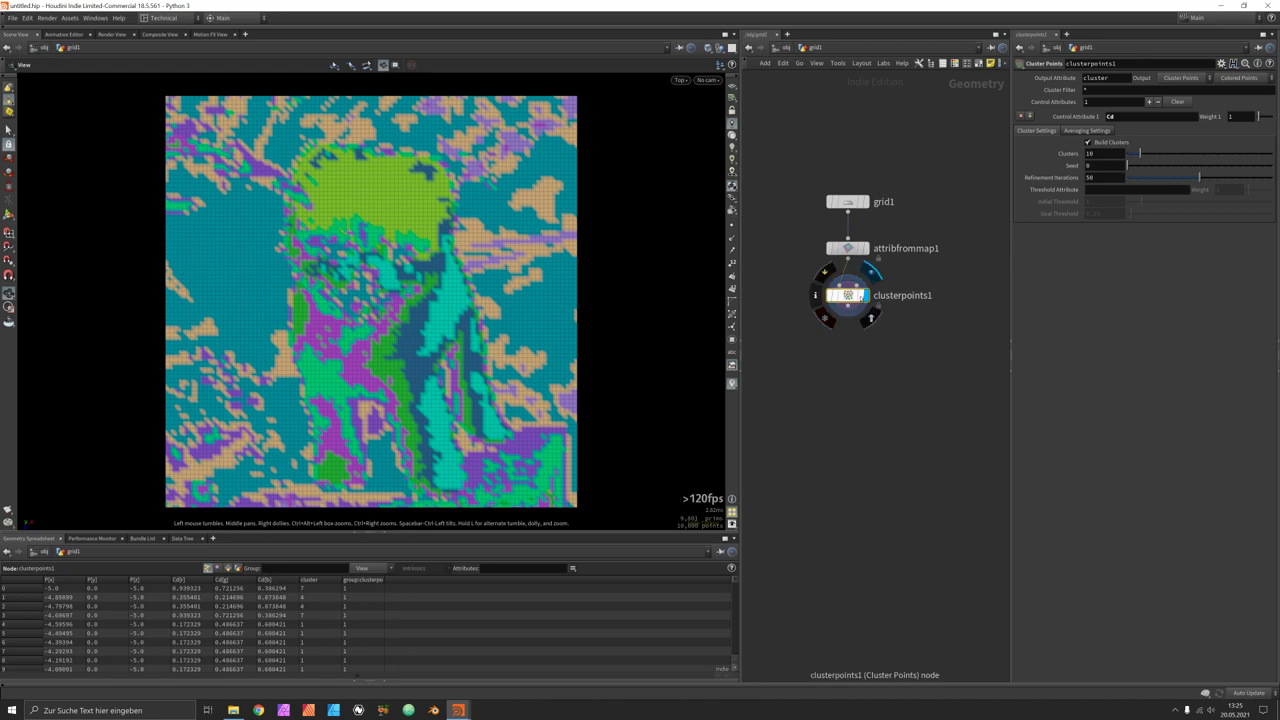
{"action": "left_click_drag", "start_coordinate": [848, 295], "coordinate": [848, 335]}
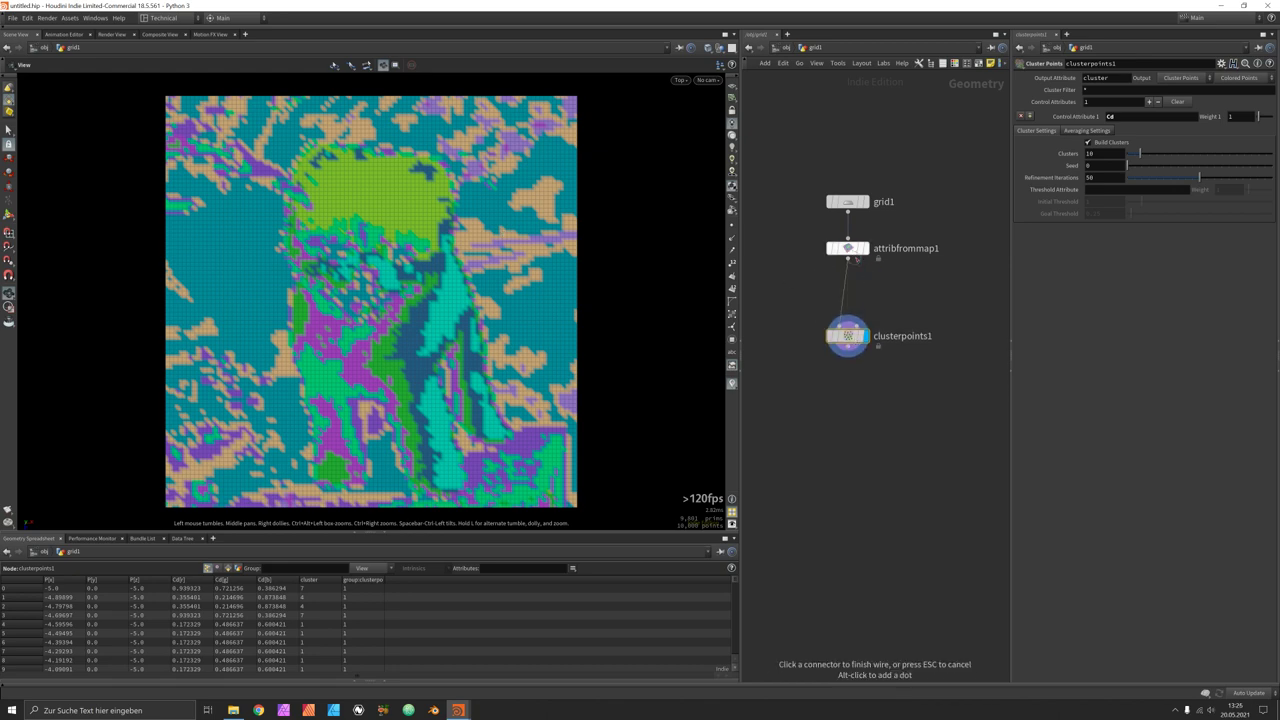
{"action": "left_click", "coordinate": [865, 250]}
Insert an Attribute Blur that blurs Cd over 19 iterations with border points unpinned.
{"action": "key", "text": "Tab"}
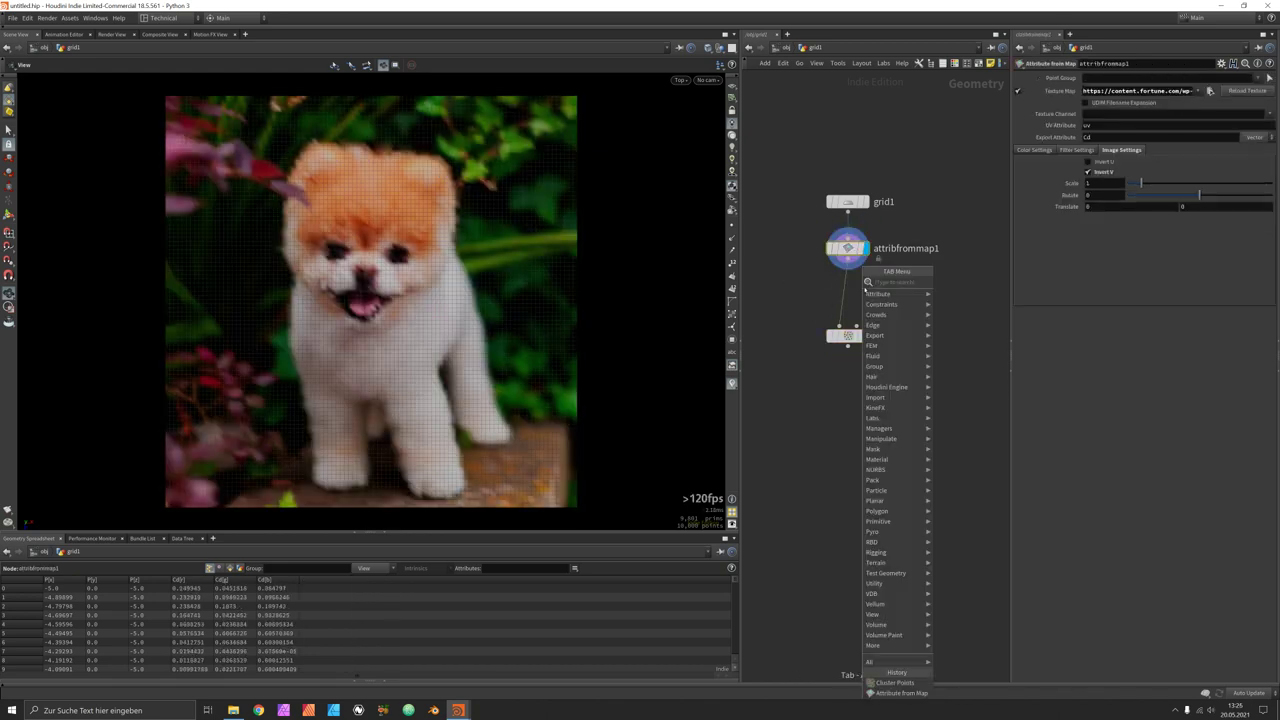
{"action": "type", "text": "ablur"}
{"action": "key", "text": "Return"}
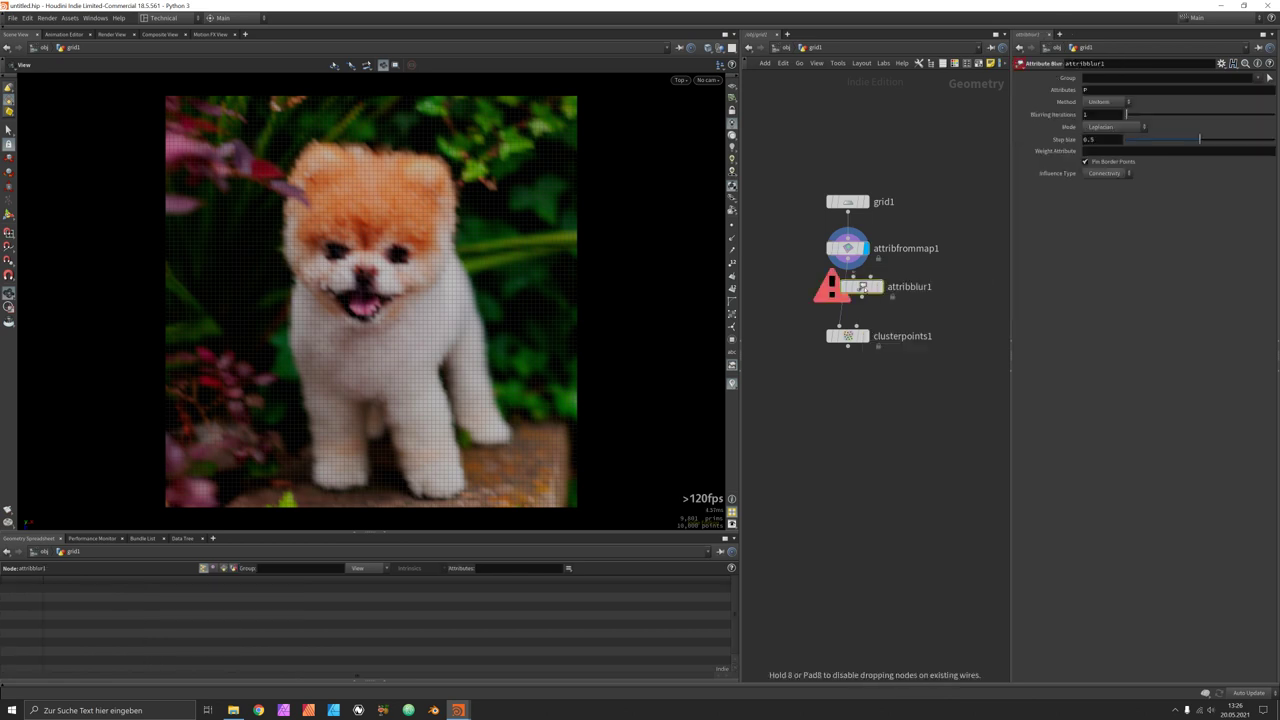
{"action": "left_click", "coordinate": [867, 298]}
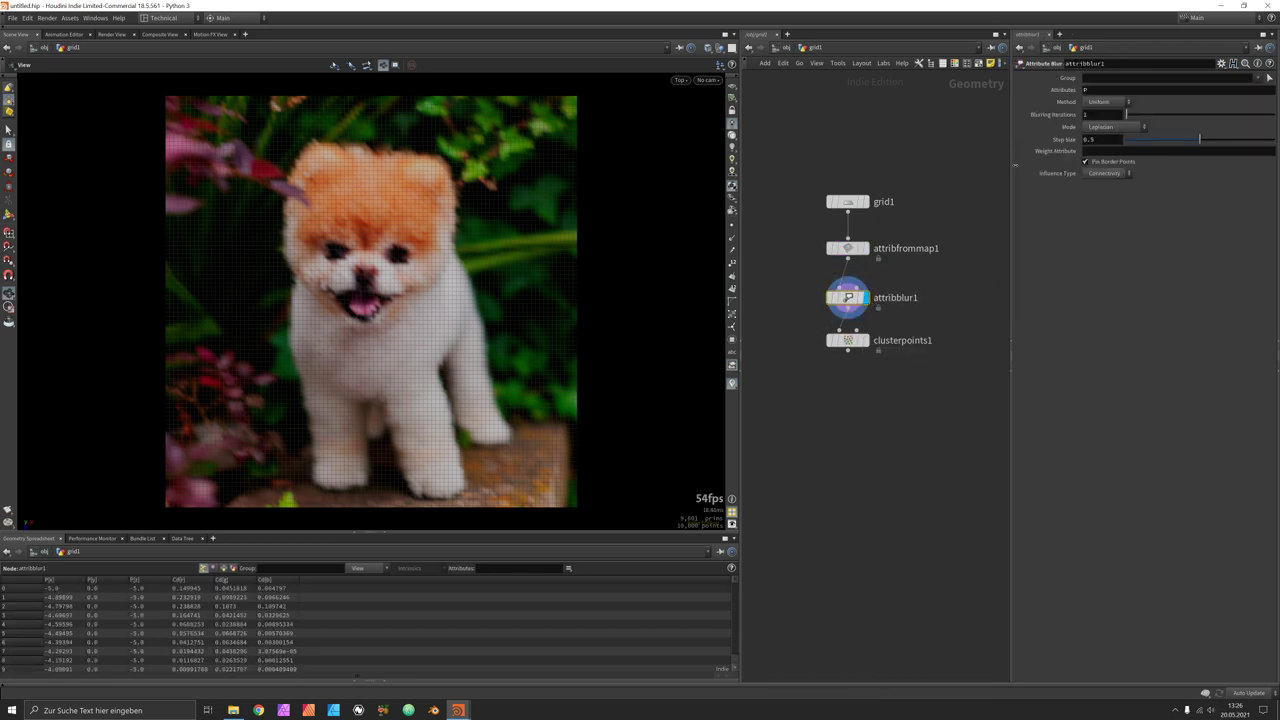
{"action": "left_click", "coordinate": [1150, 90]}
{"action": "type", "text": "Cd"}
{"action": "key", "text": "Return"}
{"action": "left_click_drag", "start_coordinate": [1127, 114], "coordinate": [1157, 117]}
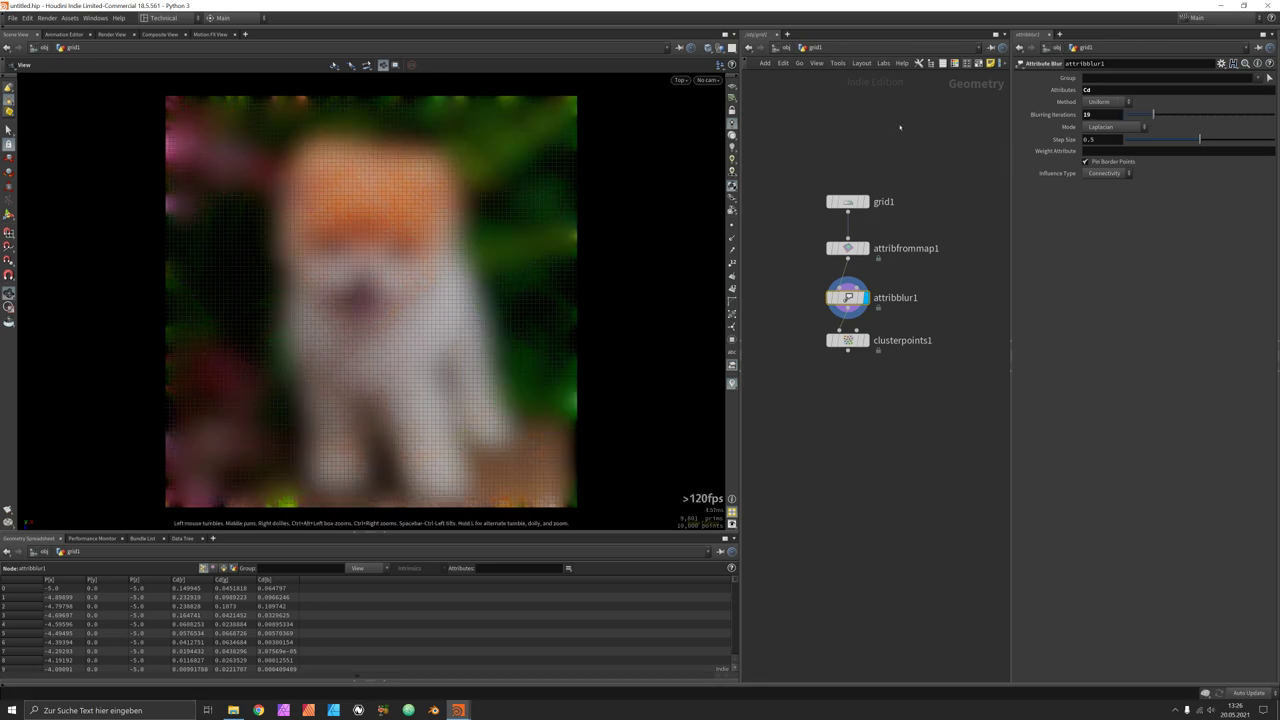
{"action": "left_click", "coordinate": [1102, 163]}
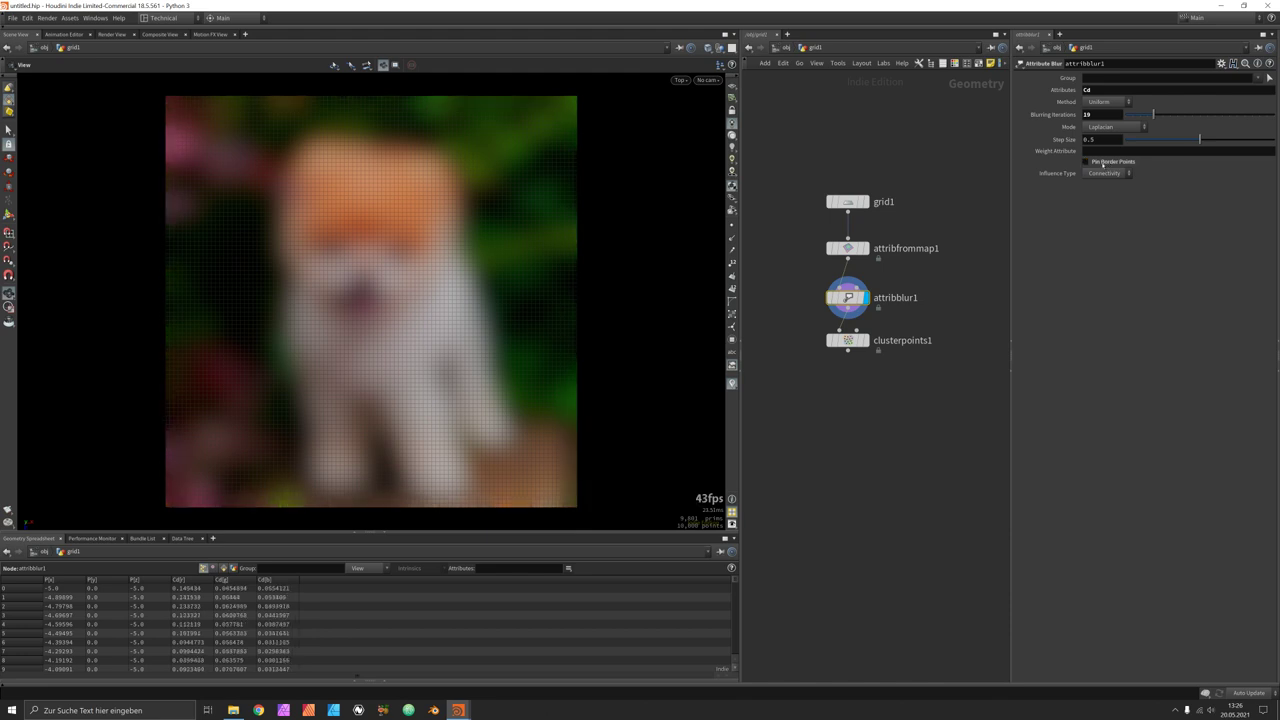
Display clusterpoints1 and switch its output preset from Colored Points to Points.
{"action": "left_click", "coordinate": [865, 340]}
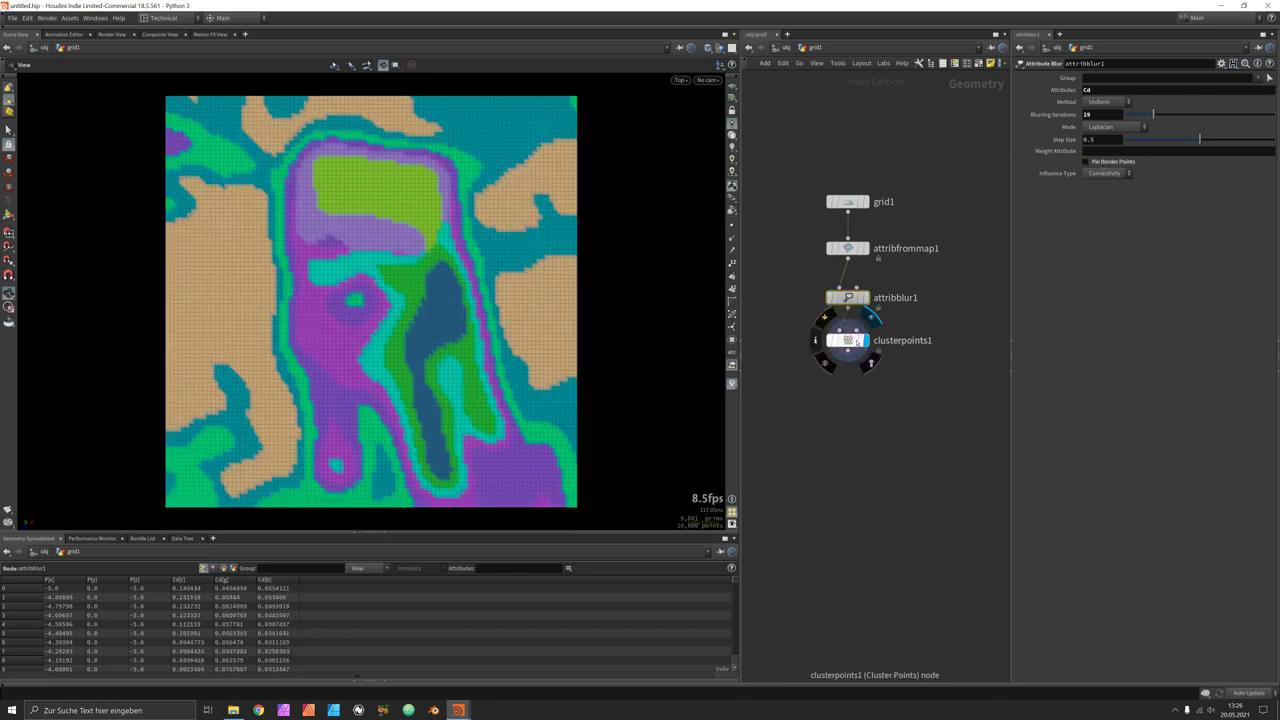
{"action": "mouse_move", "coordinate": [851, 376]}
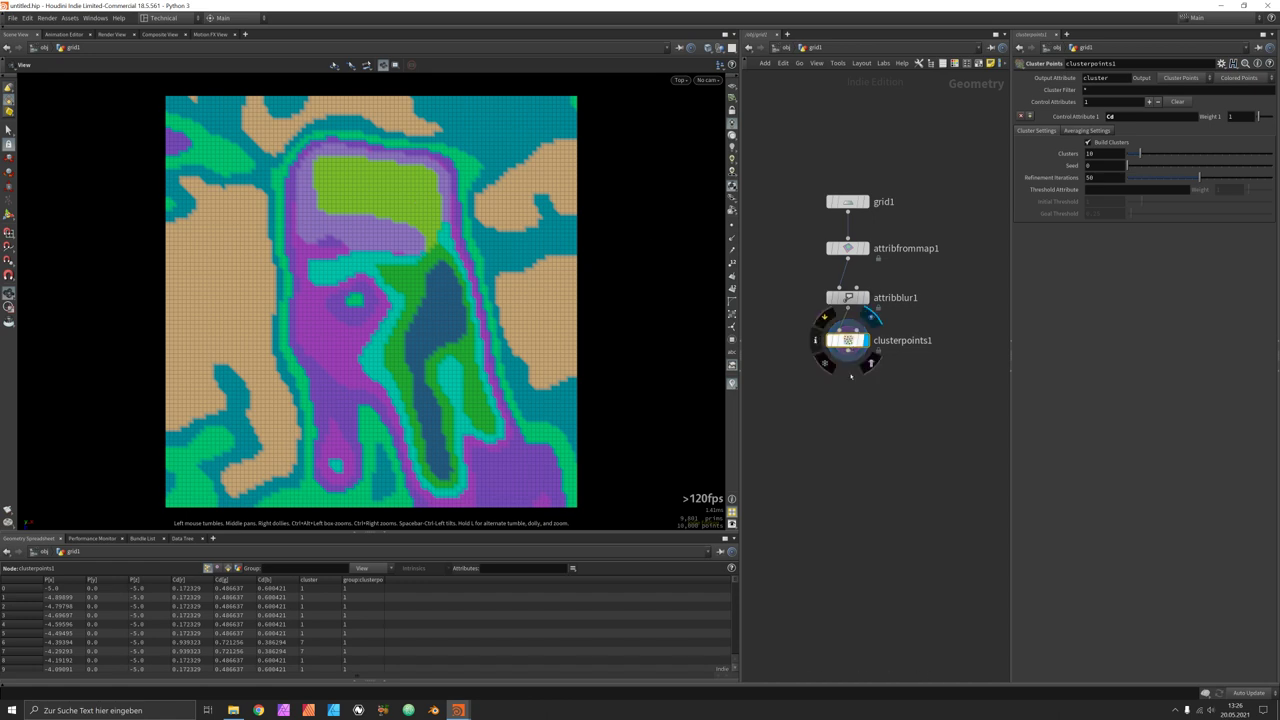
{"action": "left_click", "coordinate": [1240, 78]}
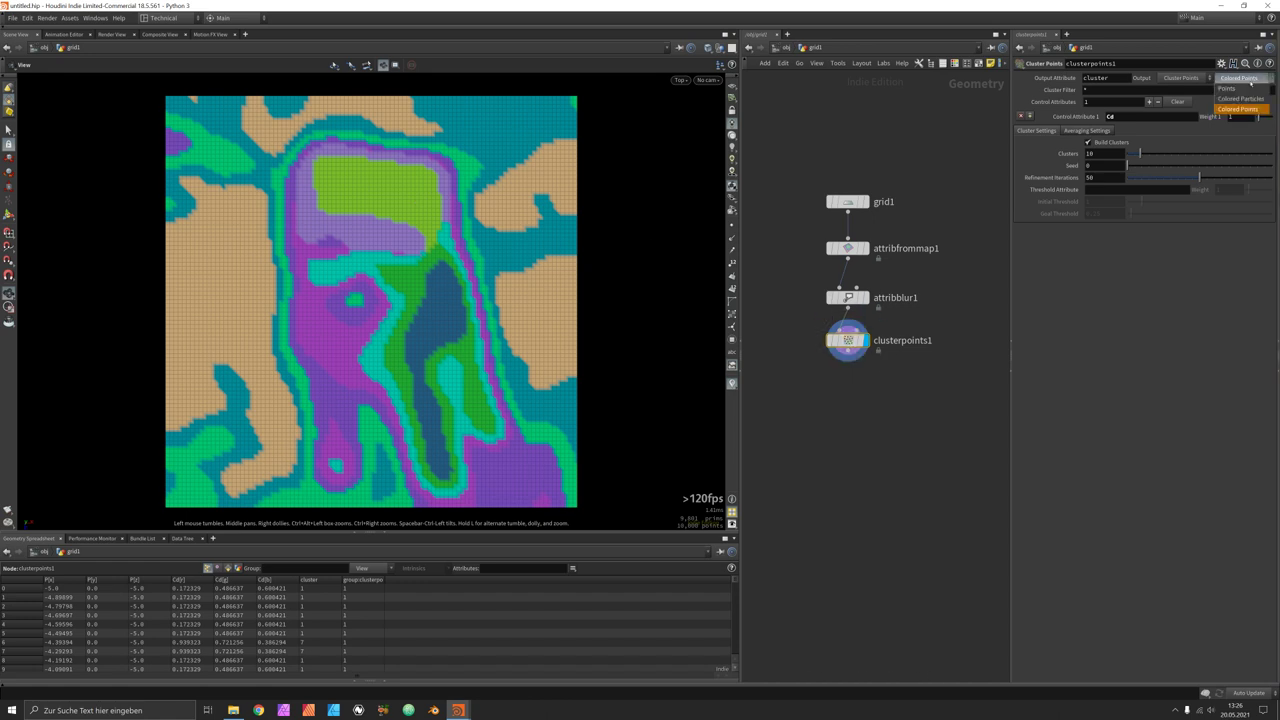
{"action": "left_click", "coordinate": [1232, 88]}
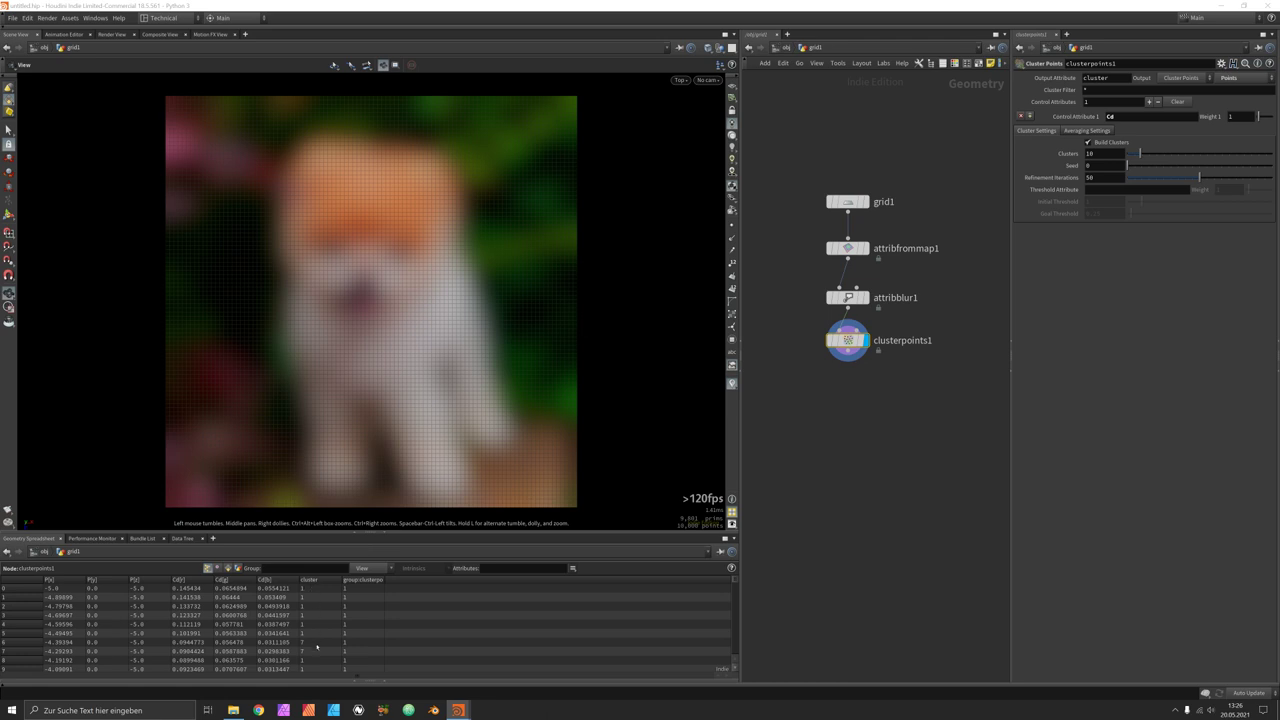
Add an Attribute Promote under clusterpoints1 with New Class set to Primitive.
{"action": "key", "text": "Tab"}
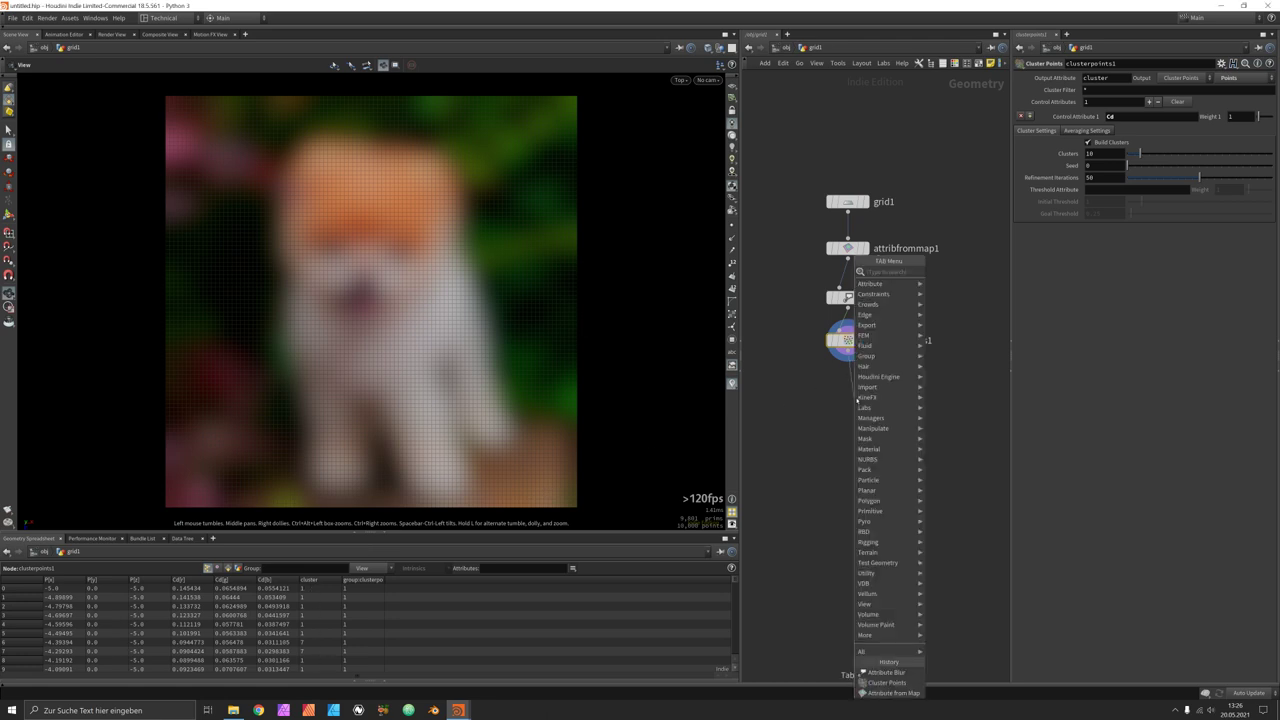
{"action": "type", "text": "apro"}
{"action": "key", "text": "Down"}
{"action": "key", "text": "Return"}
{"action": "left_click", "coordinate": [853, 397]}
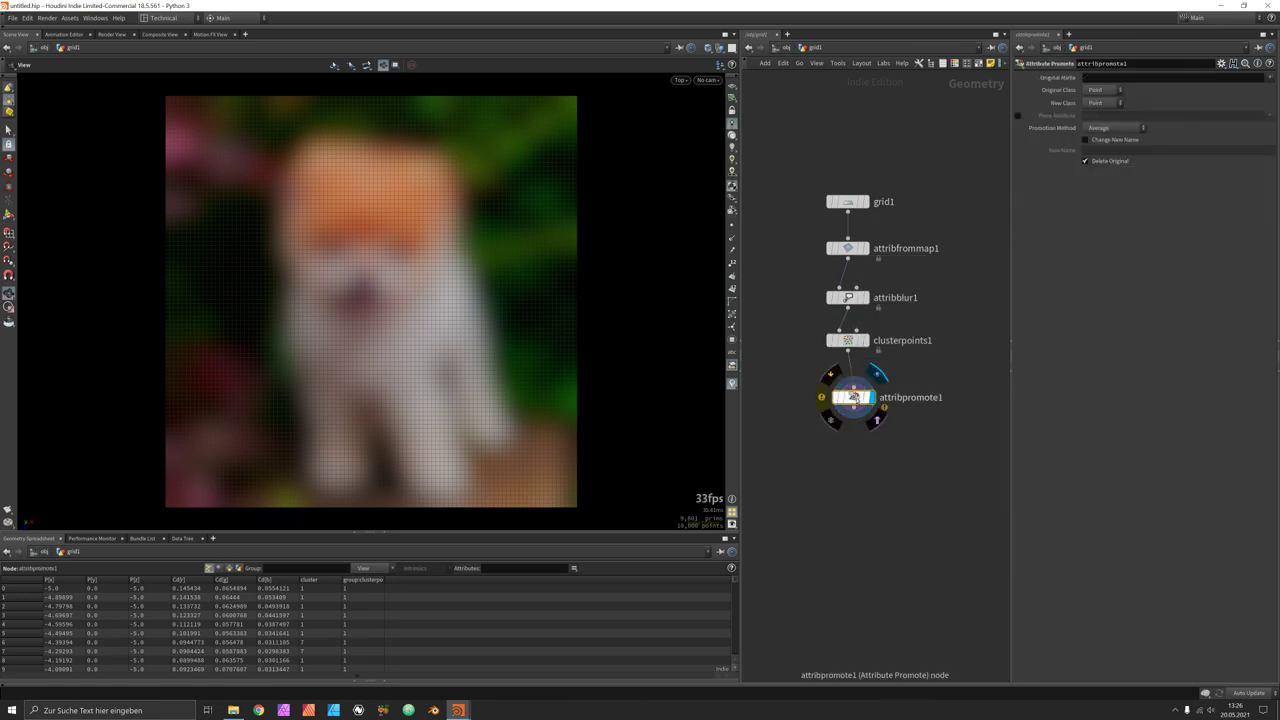
{"action": "left_click", "coordinate": [1100, 103]}
{"action": "left_click", "coordinate": [1100, 123]}
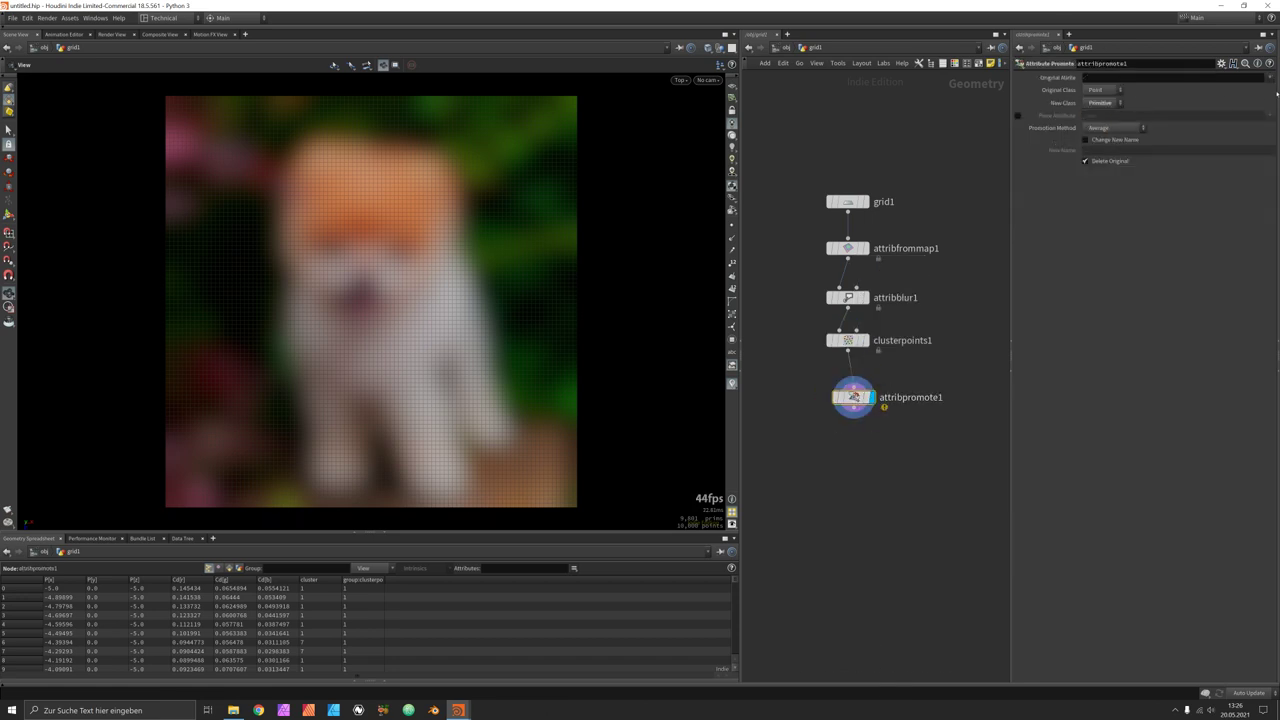
Promote the cluster attribute using the Maximum promotion method.
{"action": "left_click", "coordinate": [1270, 77]}
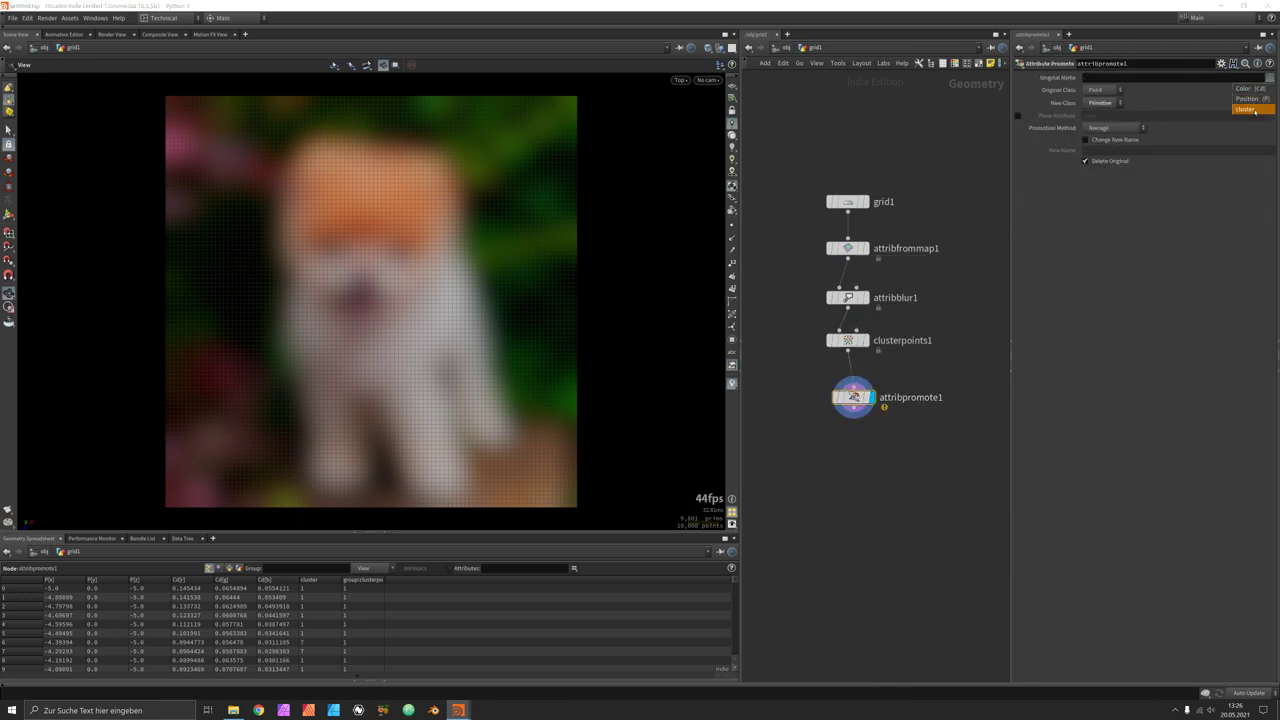
{"action": "left_click", "coordinate": [1255, 110]}
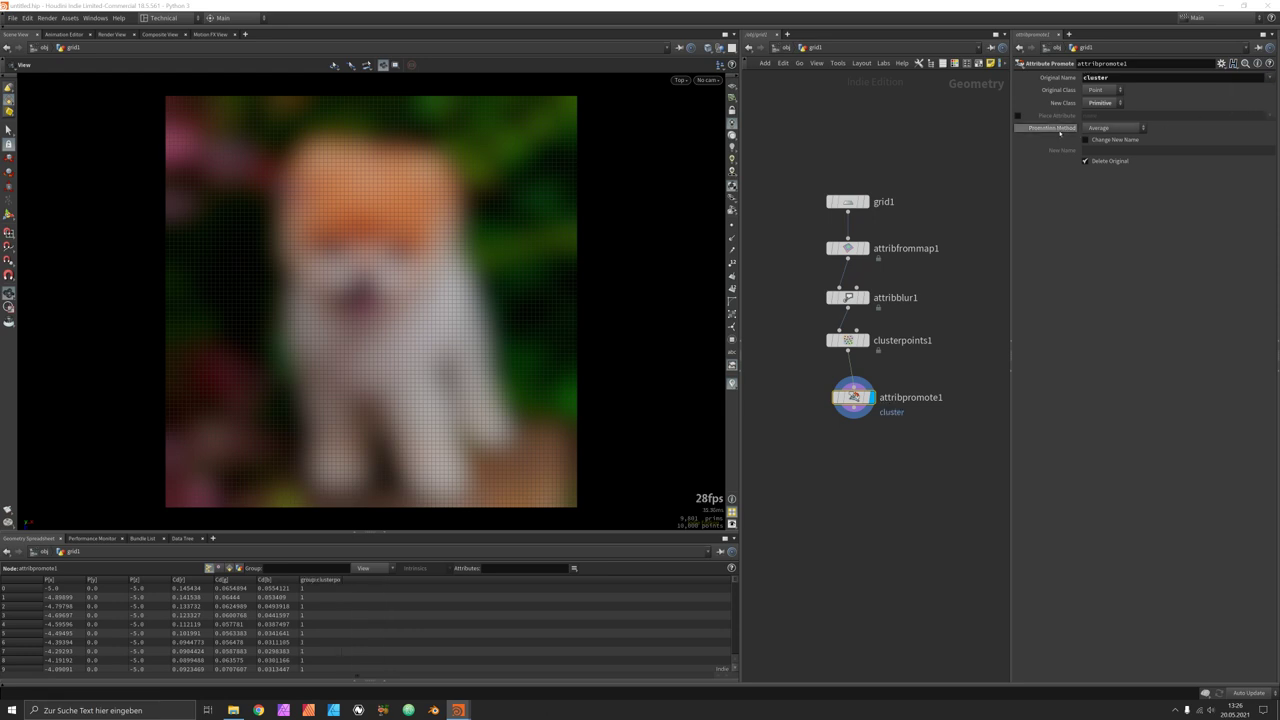
{"action": "left_click", "coordinate": [1105, 128]}
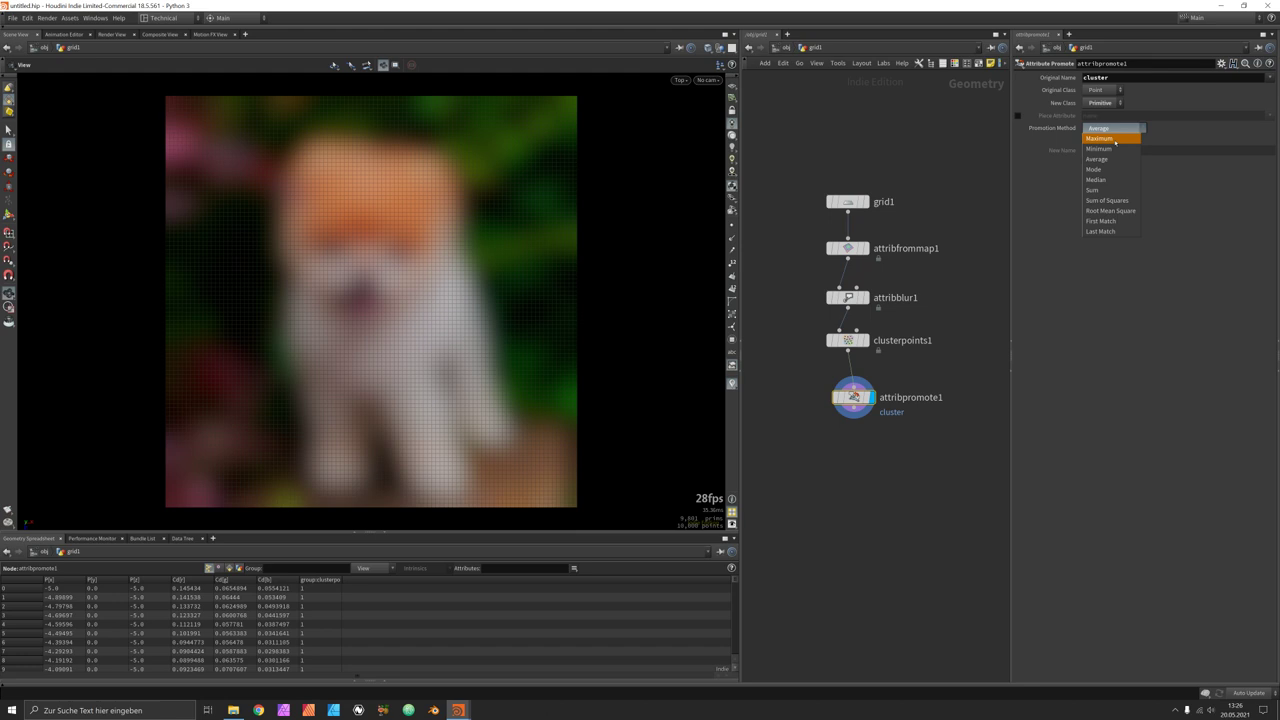
{"action": "left_click", "coordinate": [1115, 142]}
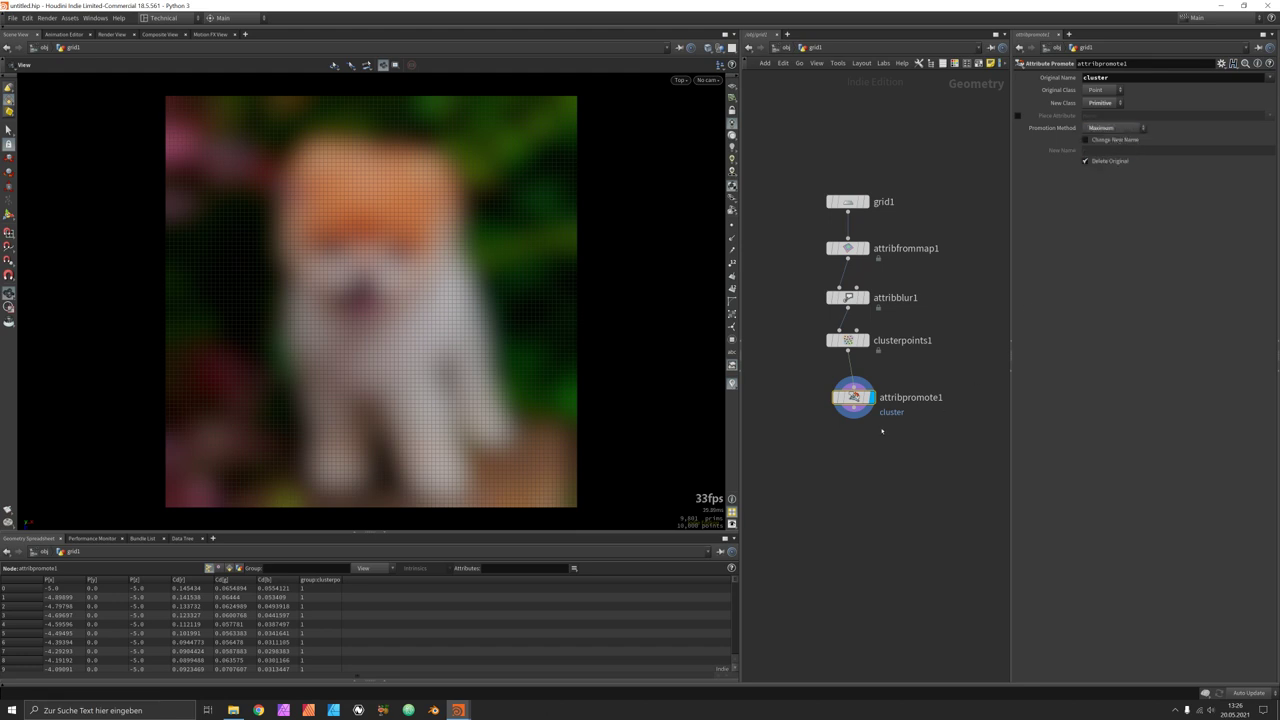
{"action": "left_click_drag", "start_coordinate": [853, 397], "coordinate": [847, 395]}
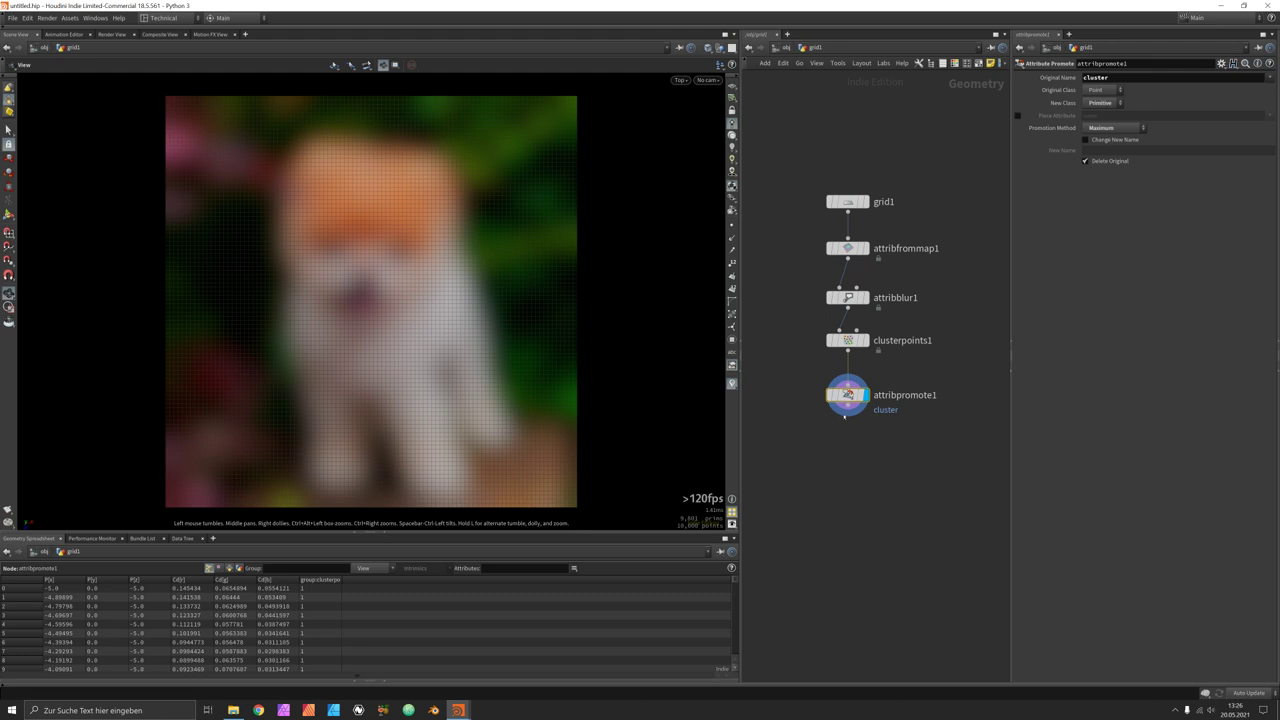
{"action": "key", "text": "Tab"}
Add a Primitive Split node below attribpromote1 that splits by the cluster attribute.
{"action": "type", "text": "prim s"}
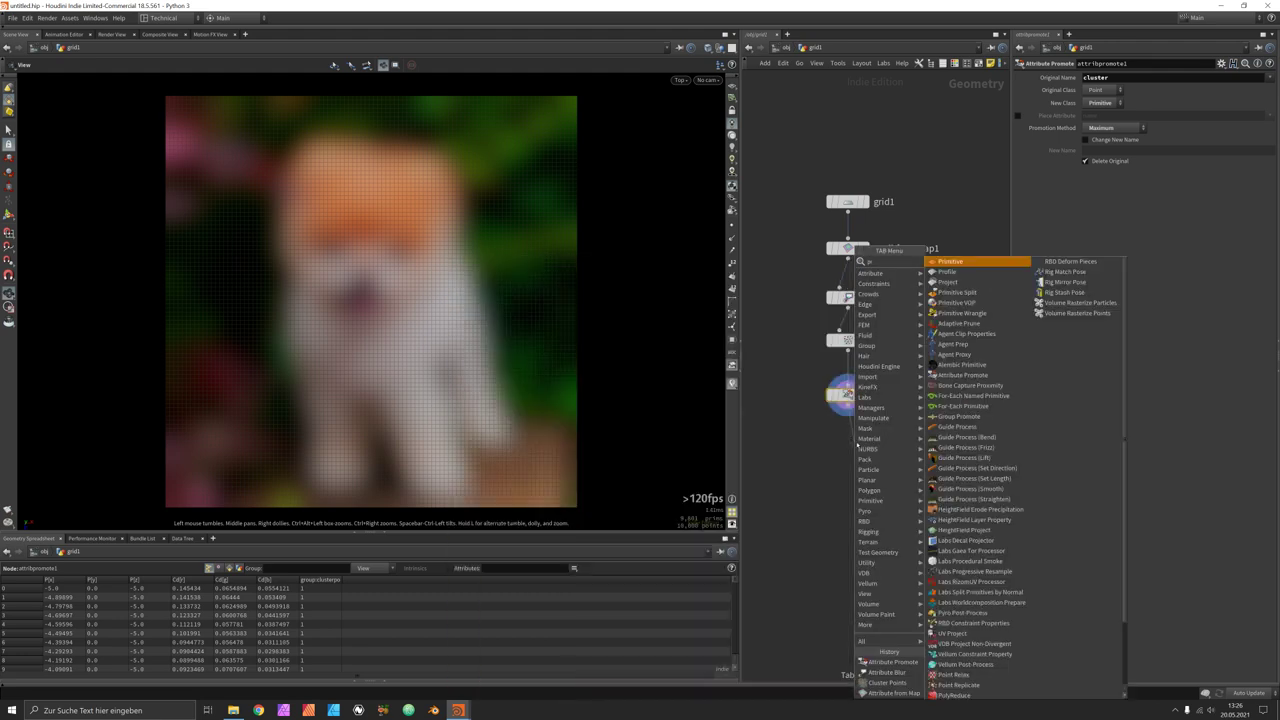
{"action": "key", "text": "Return"}
{"action": "left_click", "coordinate": [853, 441]}
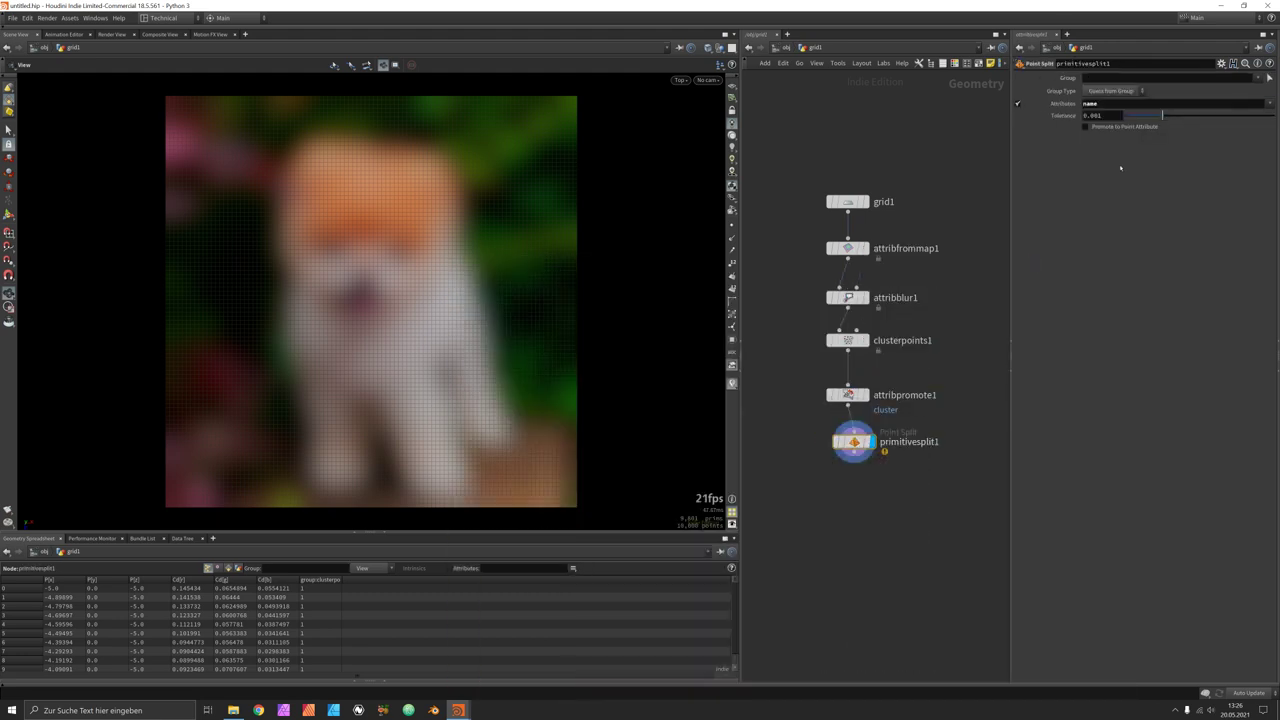
{"action": "left_click", "coordinate": [1111, 103]}
{"action": "type", "text": "cluster"}
{"action": "key", "text": "Return"}
{"action": "left_click_drag", "start_coordinate": [861, 450], "coordinate": [856, 452]}
{"action": "key", "text": "Tab"}
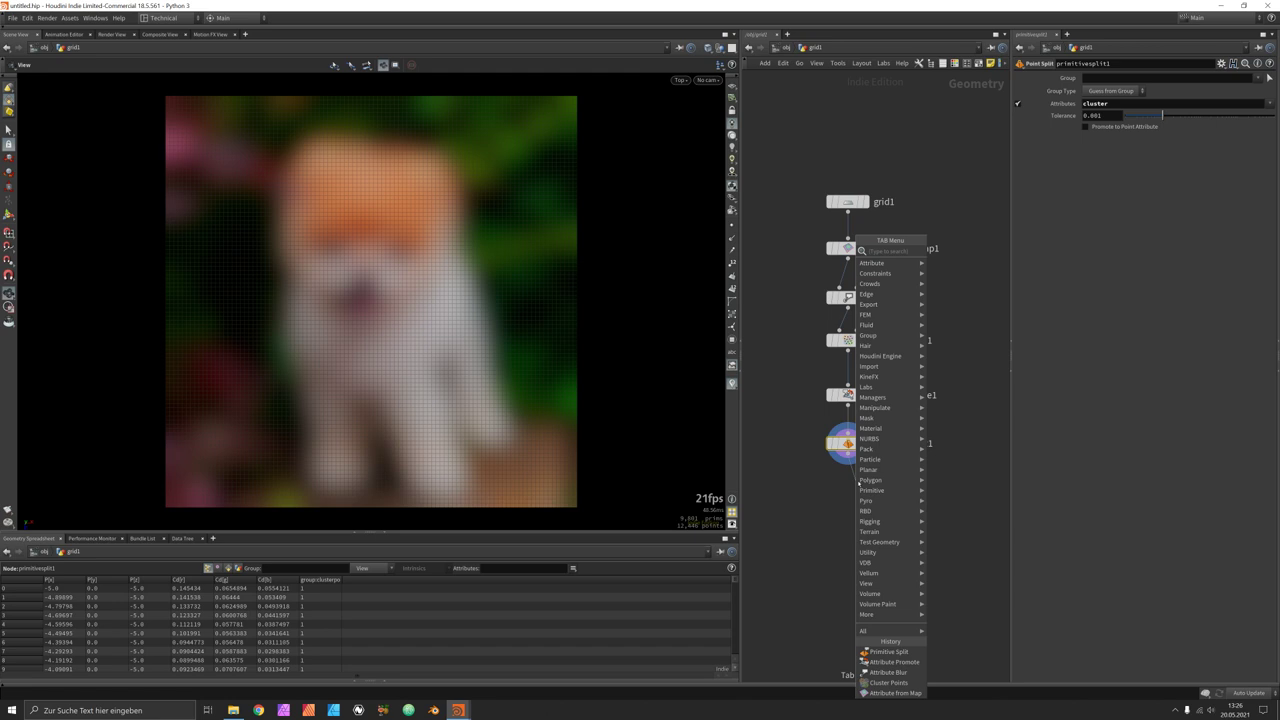
Add an Exploded View below primitivesplit1 with Uniform Scale reduced to about 0.41.
{"action": "type", "text": "explod"}
{"action": "key", "text": "Return"}
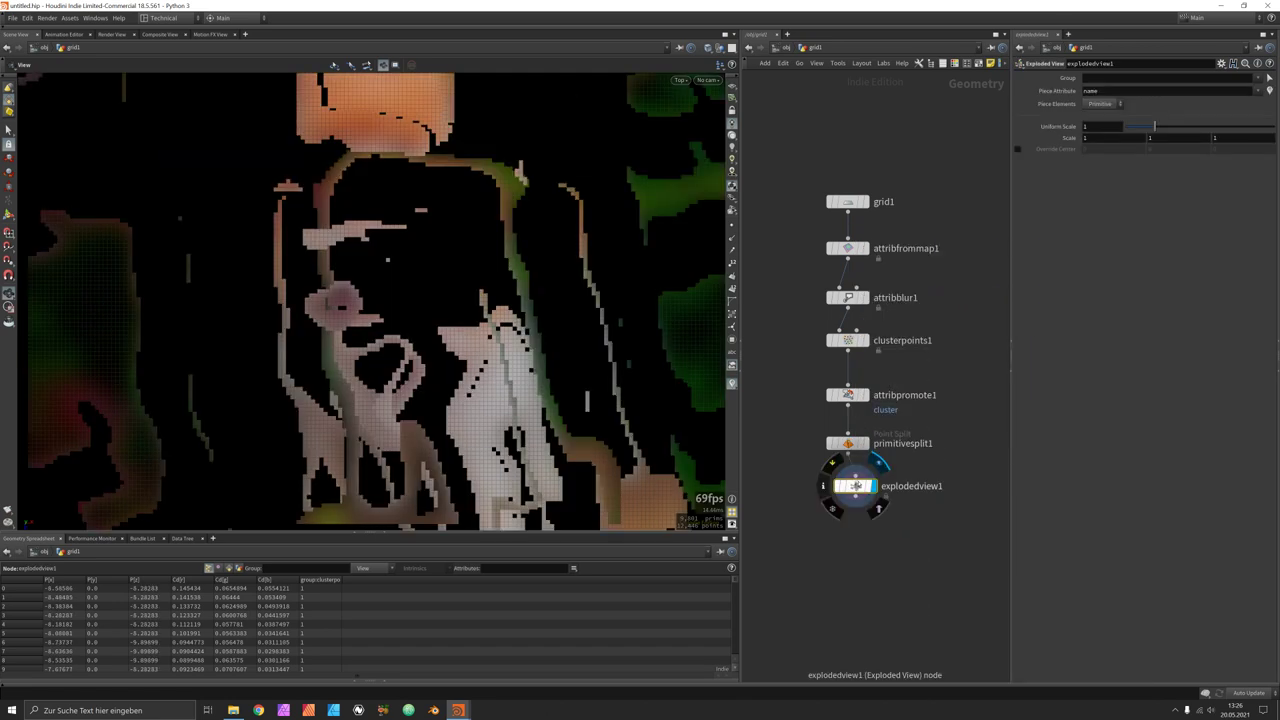
{"action": "left_click", "coordinate": [855, 486]}
{"action": "left_click_drag", "start_coordinate": [1154, 126], "coordinate": [1143, 128]}
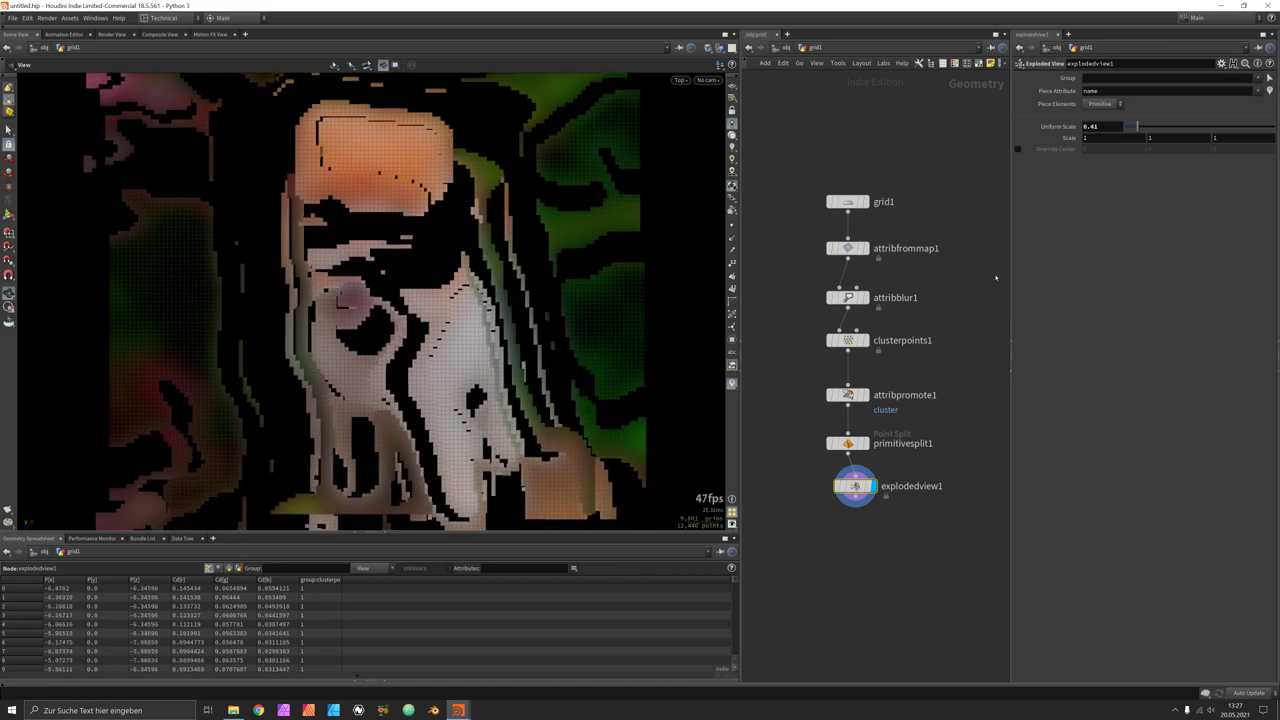
Try the Minimum and Average promotion methods on attribpromote1, then return to Maximum.
{"action": "left_click", "coordinate": [848, 395]}
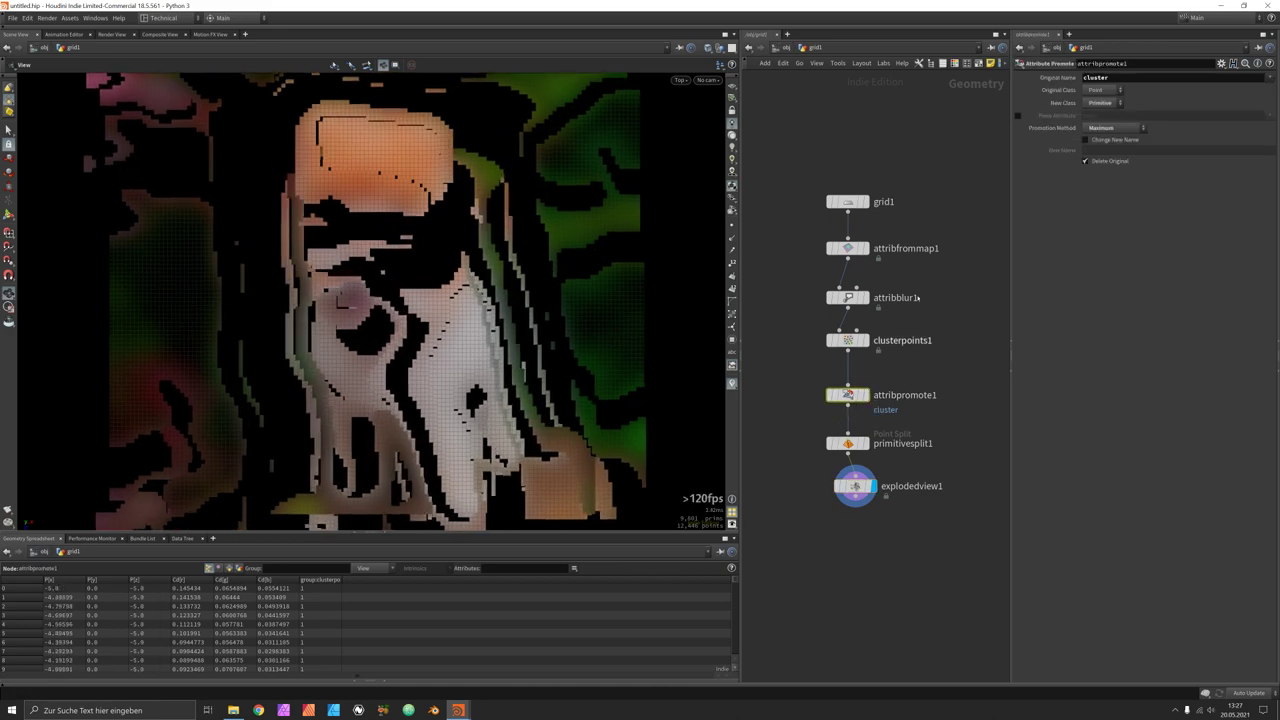
{"action": "left_click", "coordinate": [1118, 128]}
{"action": "left_click", "coordinate": [1110, 148]}
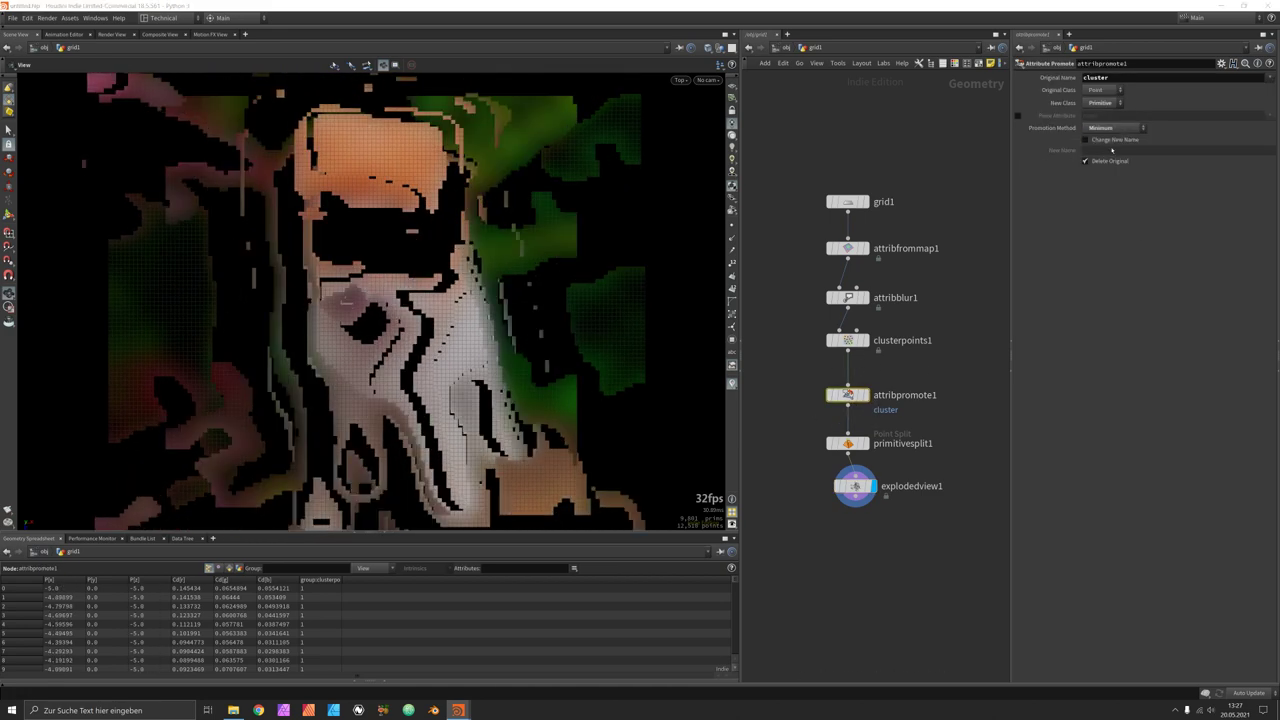
{"action": "left_click", "coordinate": [1113, 129]}
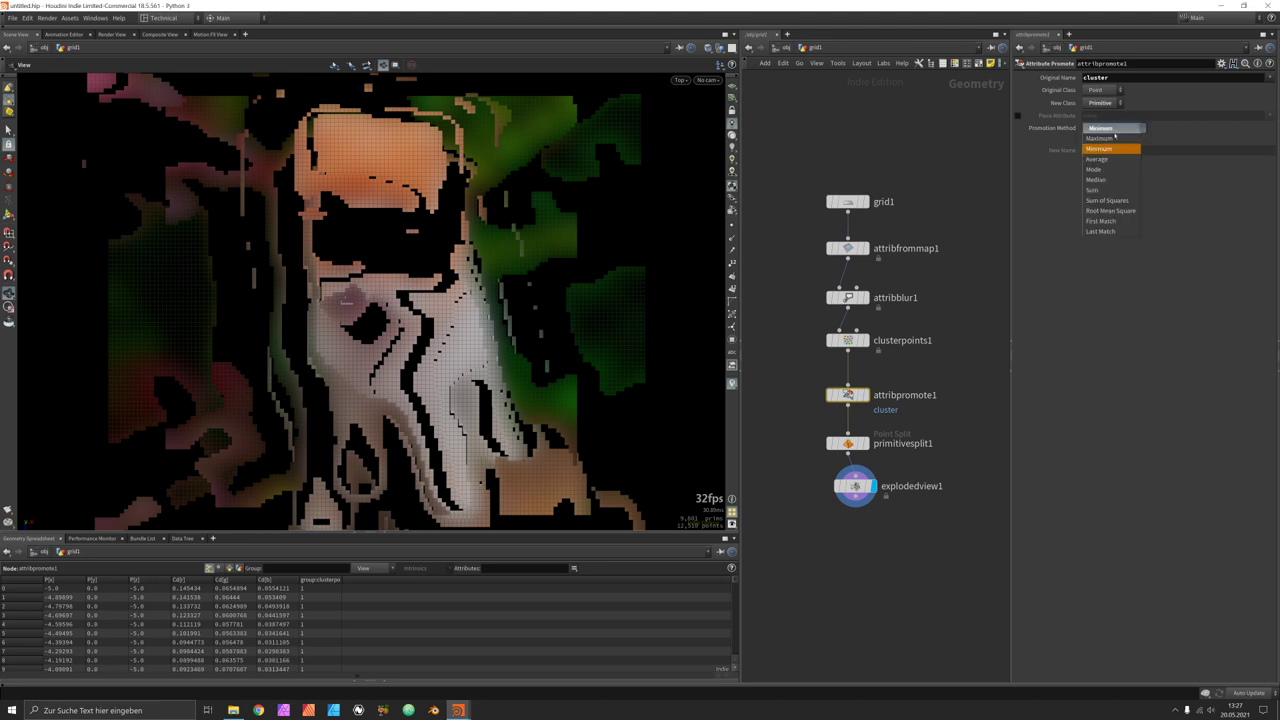
{"action": "left_click", "coordinate": [1116, 161]}
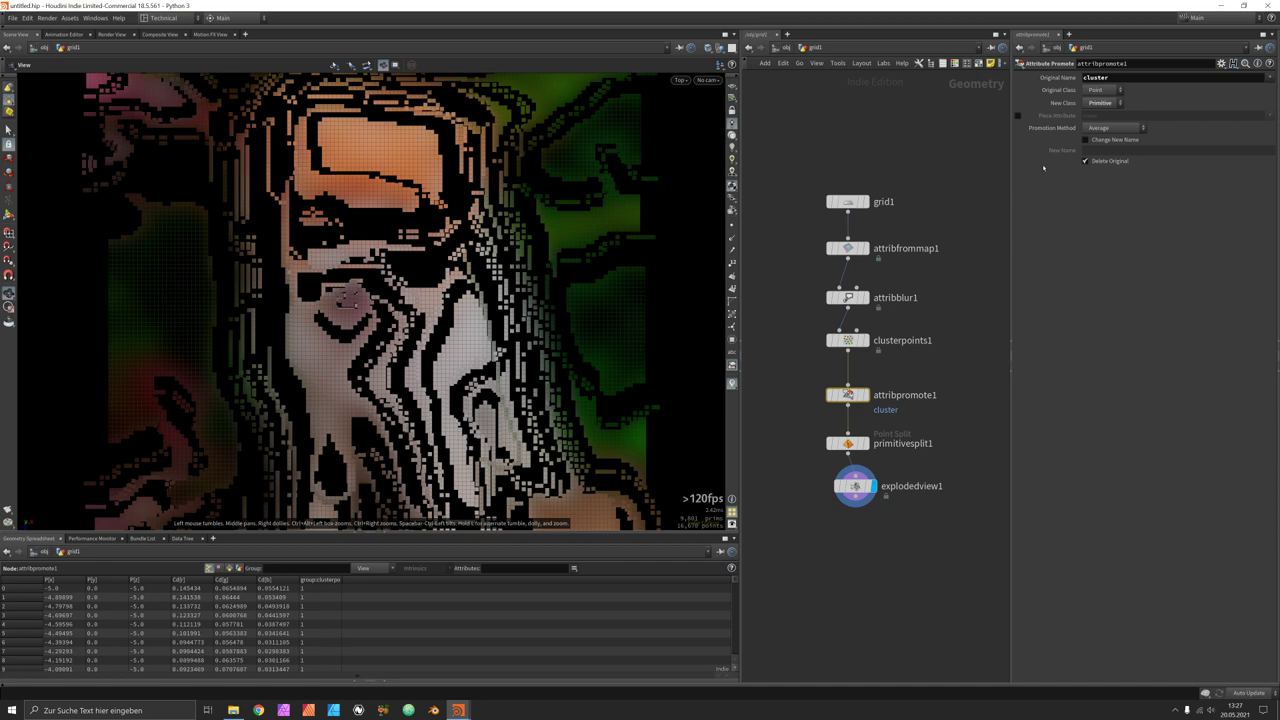
{"action": "left_click", "coordinate": [1113, 128]}
{"action": "left_click", "coordinate": [1112, 141]}
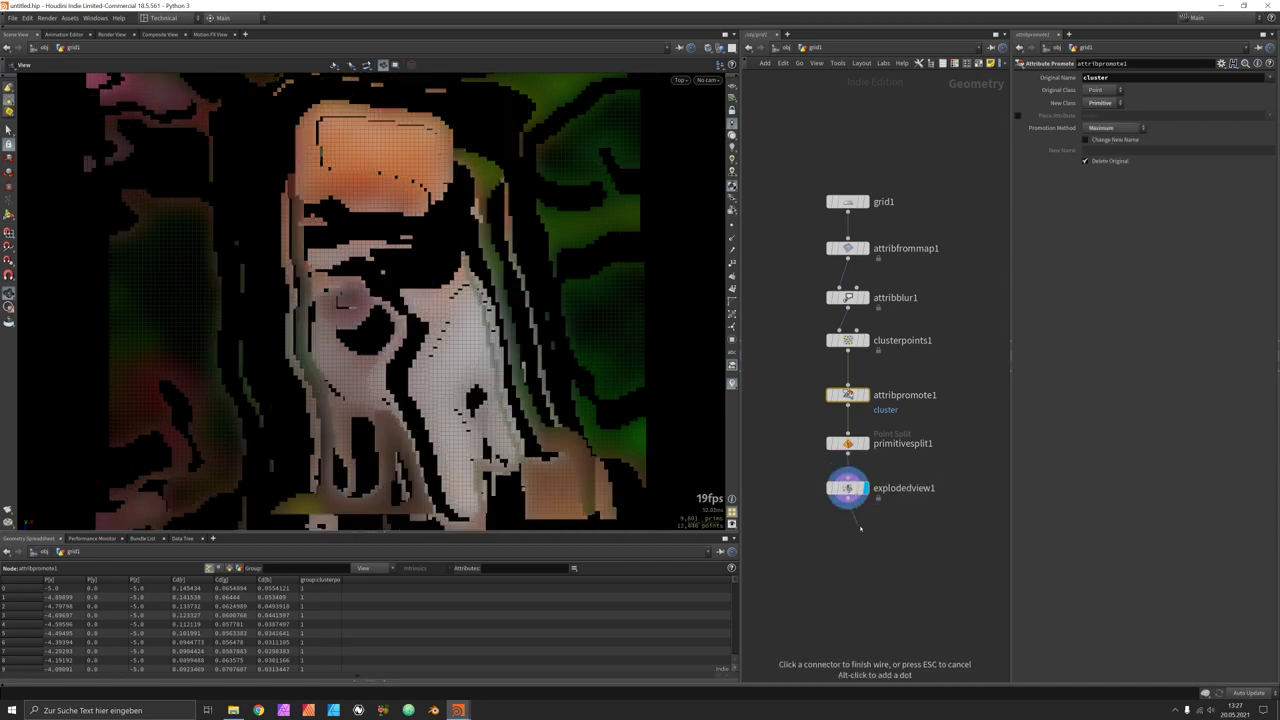
Add a Divide node with Remove Shared Edges enabled.
{"action": "key", "text": "Tab"}
{"action": "type", "text": "divide"}
{"action": "key", "text": "Return"}
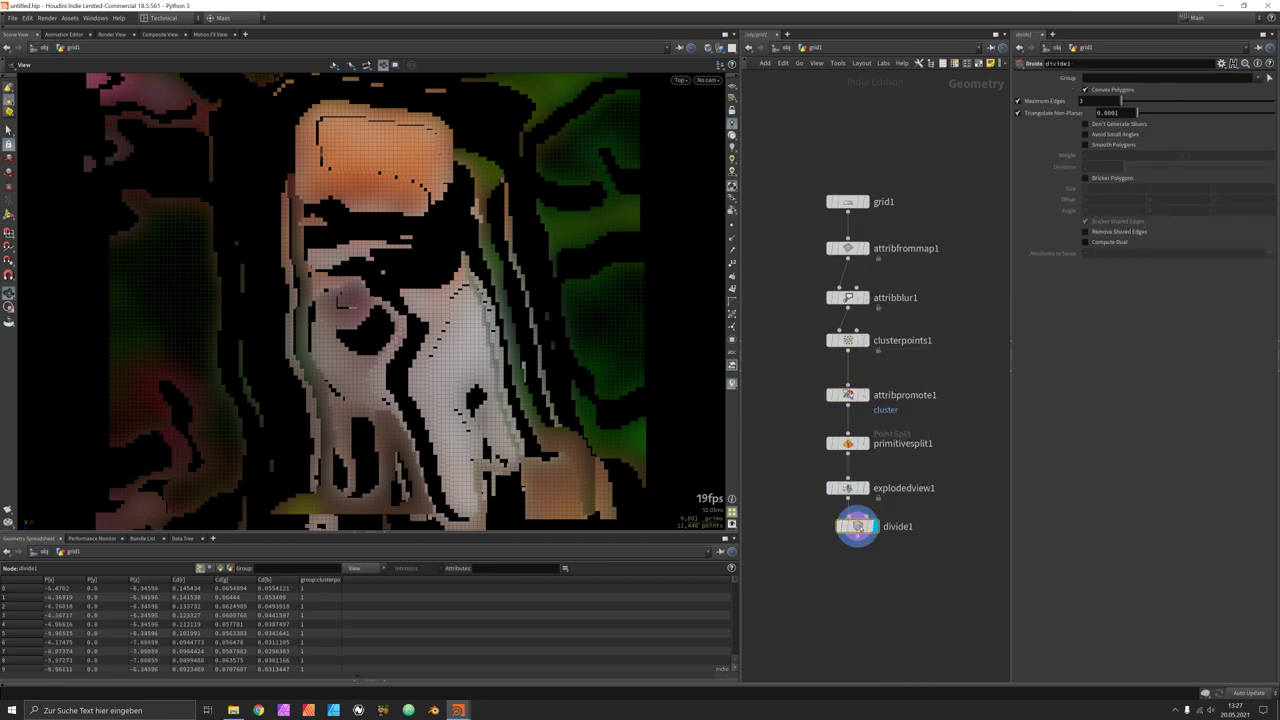
{"action": "left_click", "coordinate": [1121, 232]}
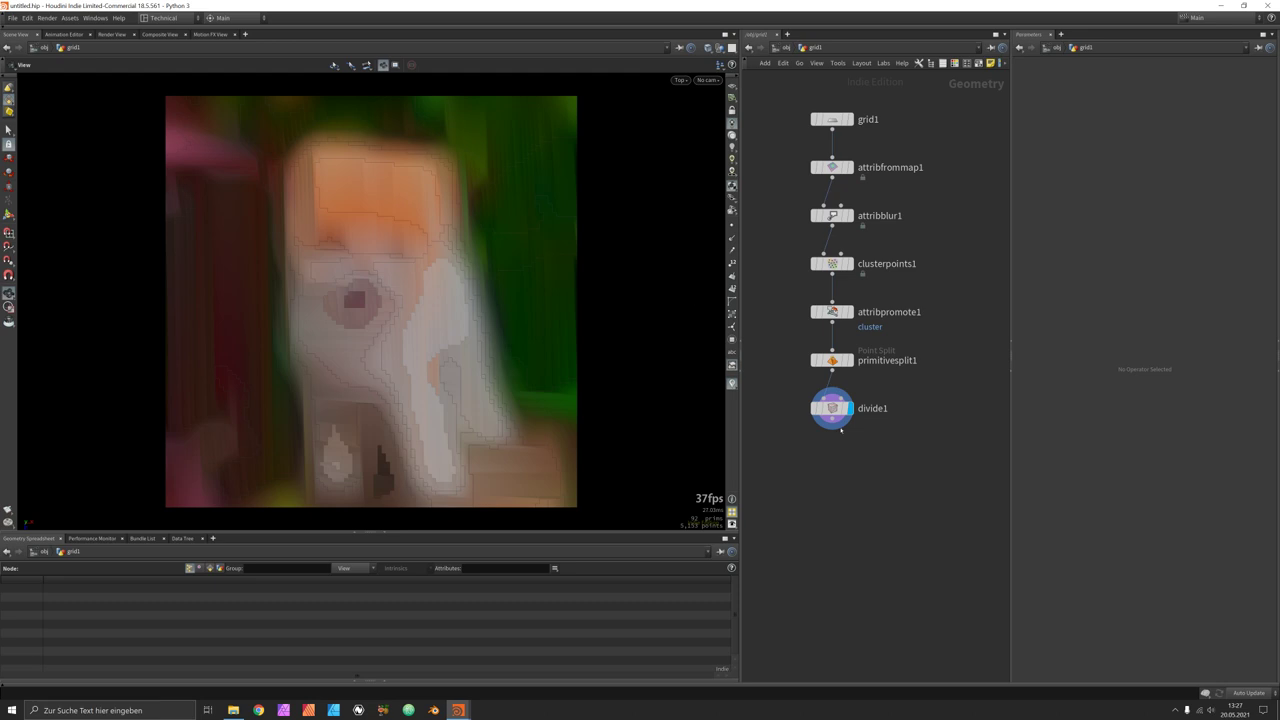
Add a second Attribute Promote that promotes Cd from points to primitives.
{"action": "key", "text": "Tab"}
{"action": "type", "text": "ap"}
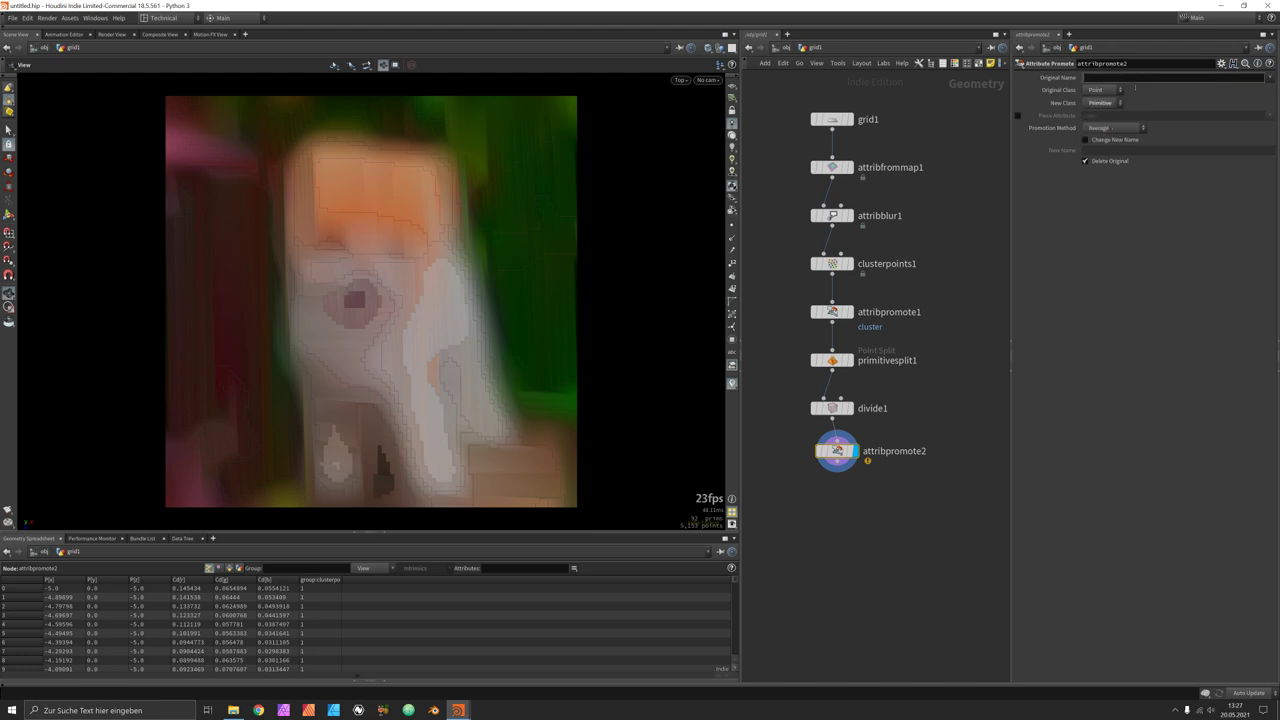
{"action": "type", "text": "Cd"}
{"action": "key", "text": "Return"}
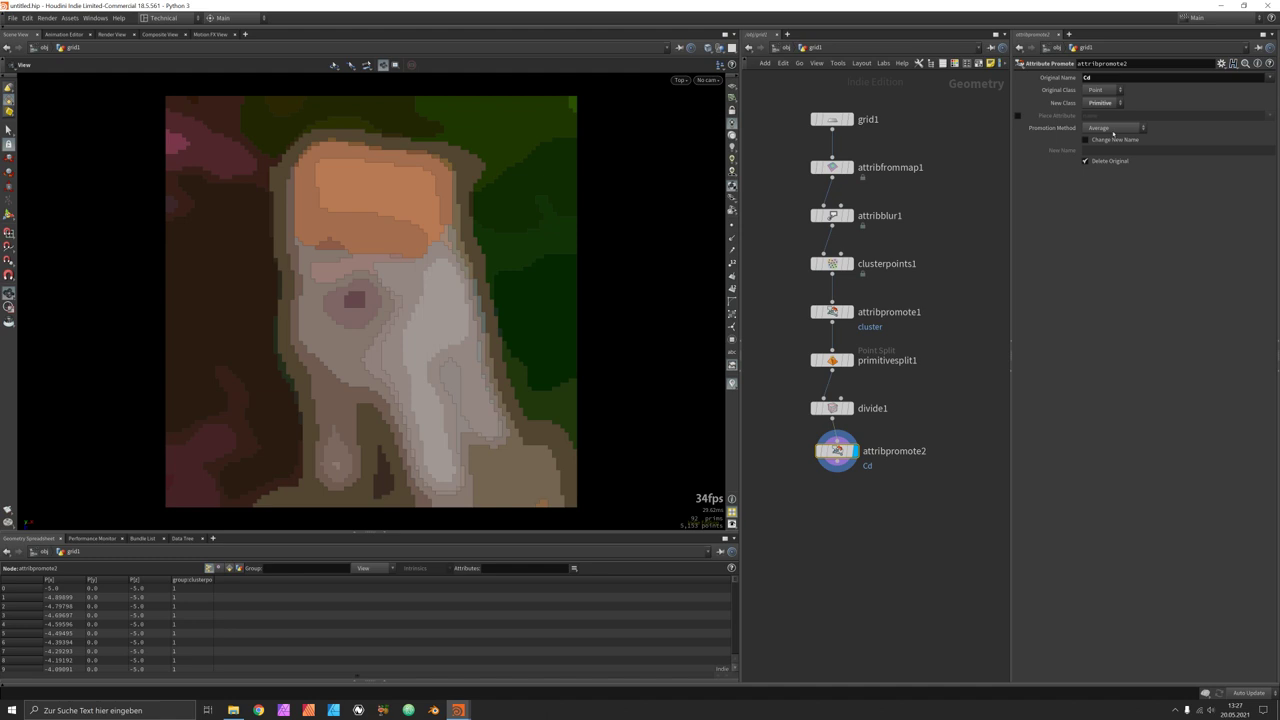
Try Maximum and Minimum, settle on Average, and lay out the nodes with L.
{"action": "left_click", "coordinate": [1112, 130]}
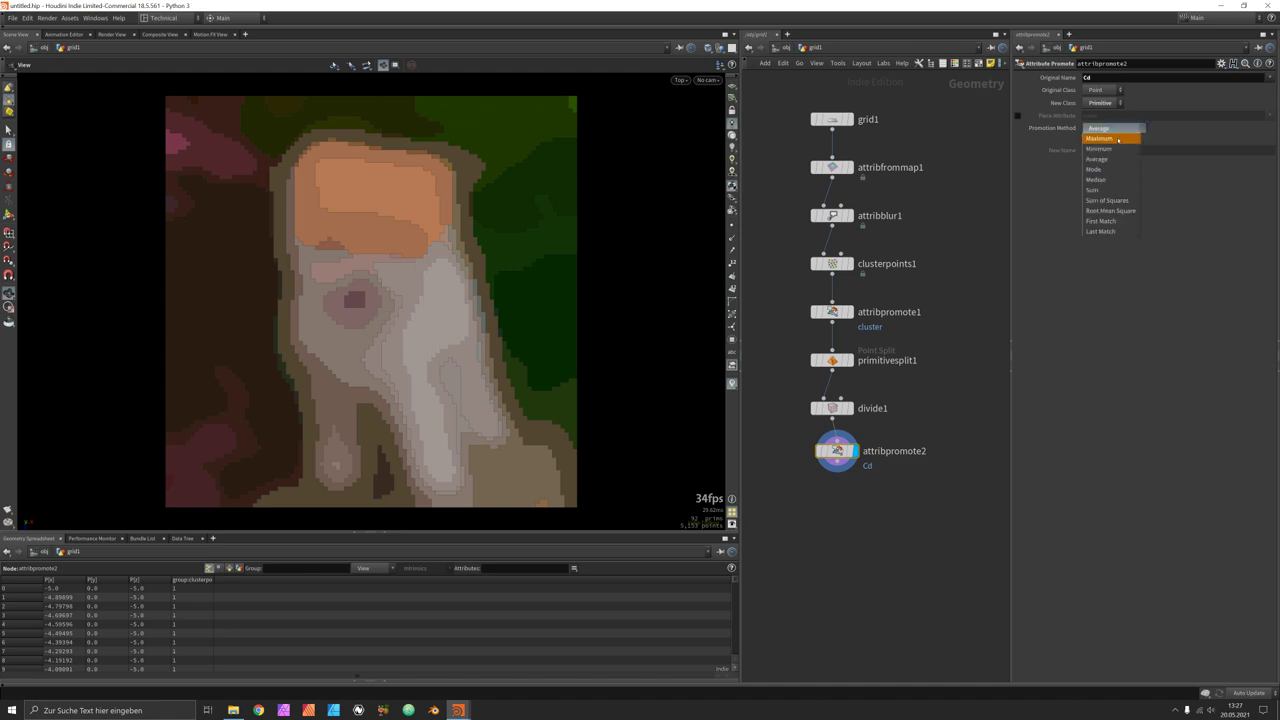
{"action": "left_click", "coordinate": [1112, 139]}
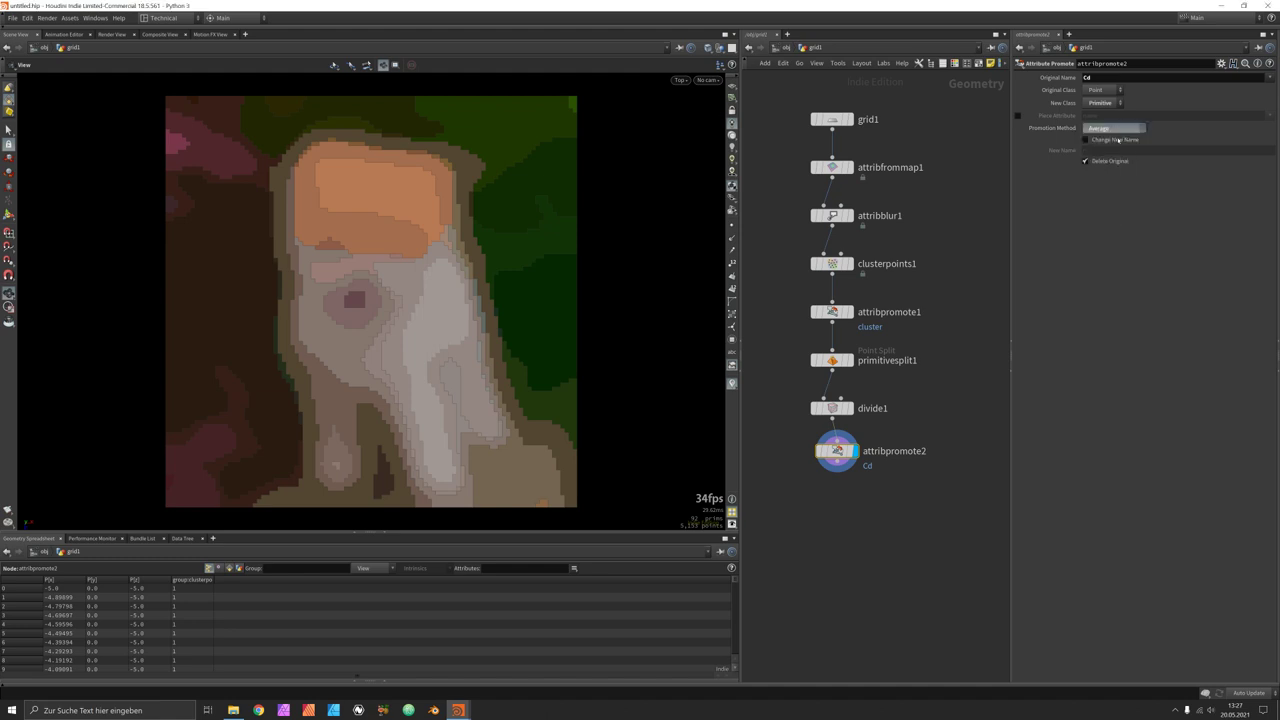
{"action": "left_click", "coordinate": [1115, 129]}
{"action": "left_click", "coordinate": [1100, 148]}
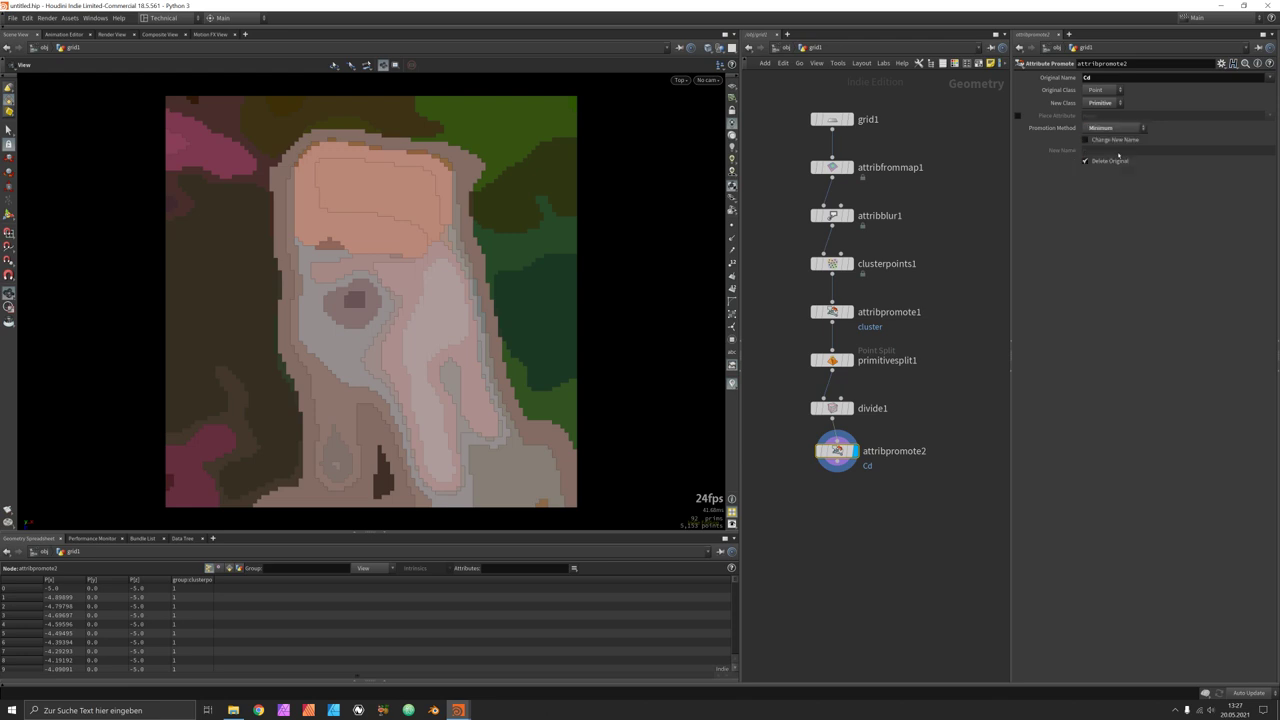
{"action": "left_click", "coordinate": [1115, 129]}
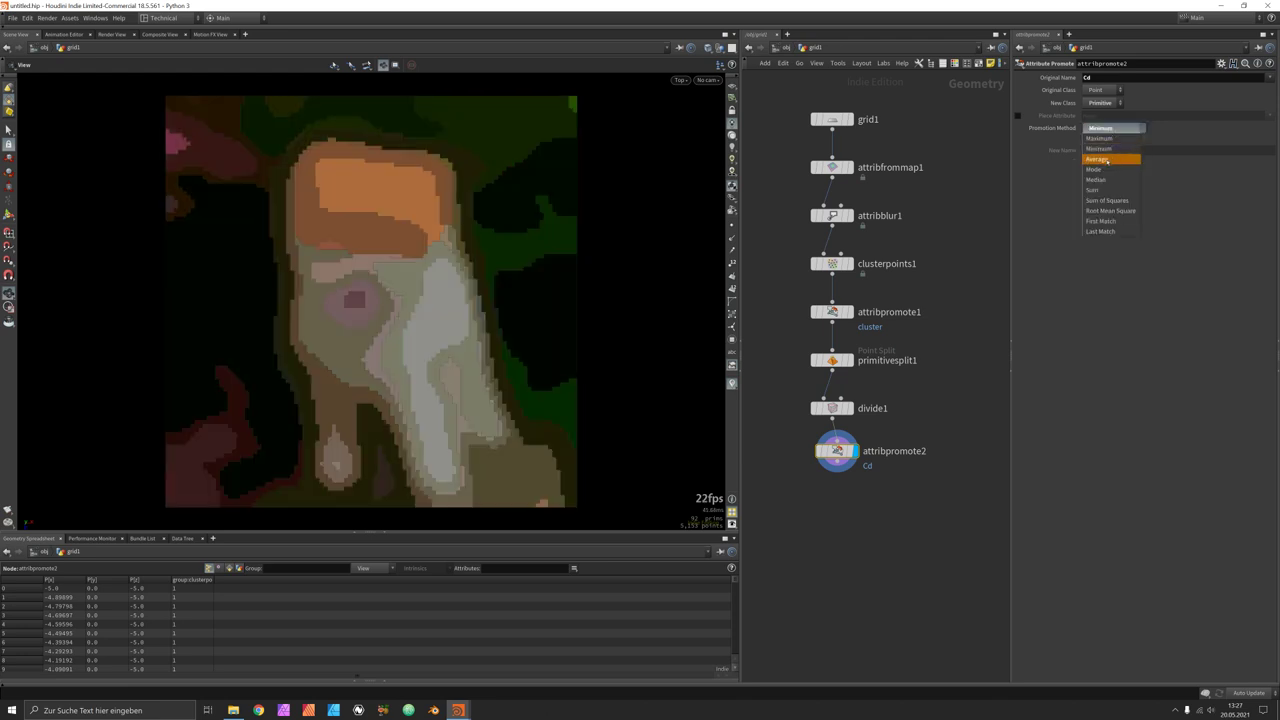
{"action": "left_click", "coordinate": [1107, 160]}
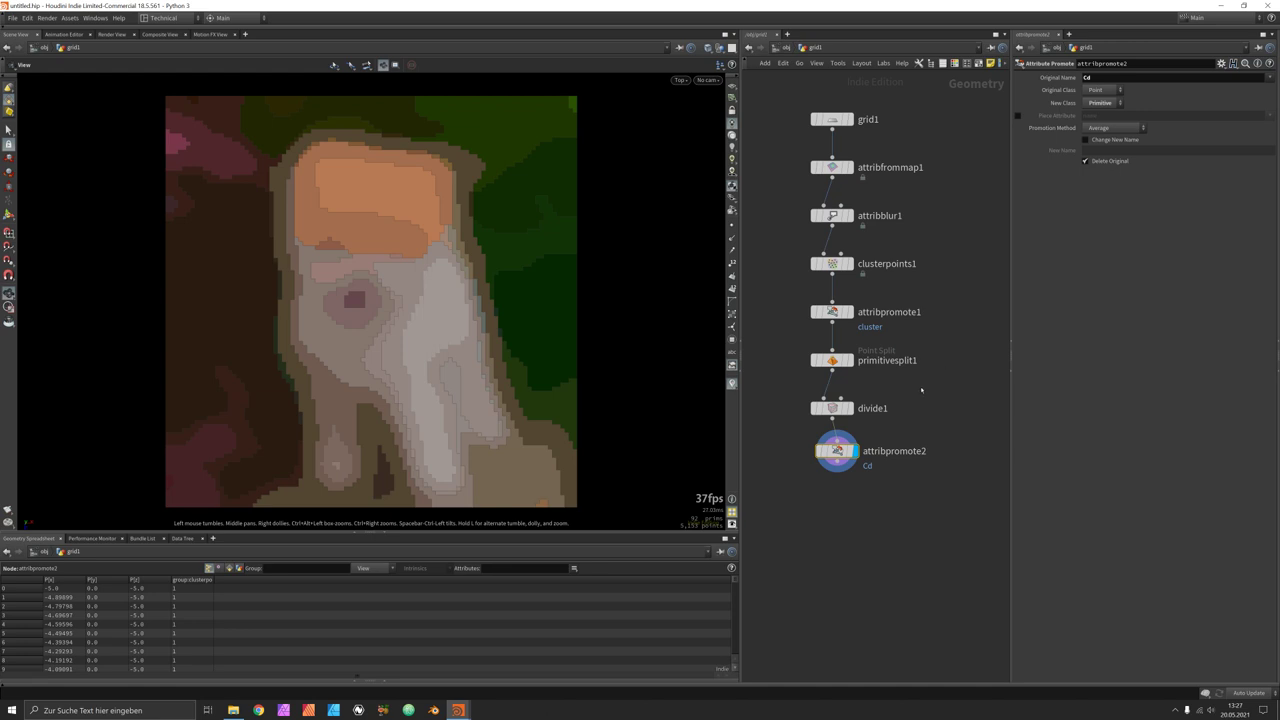
{"action": "key", "text": "l"}
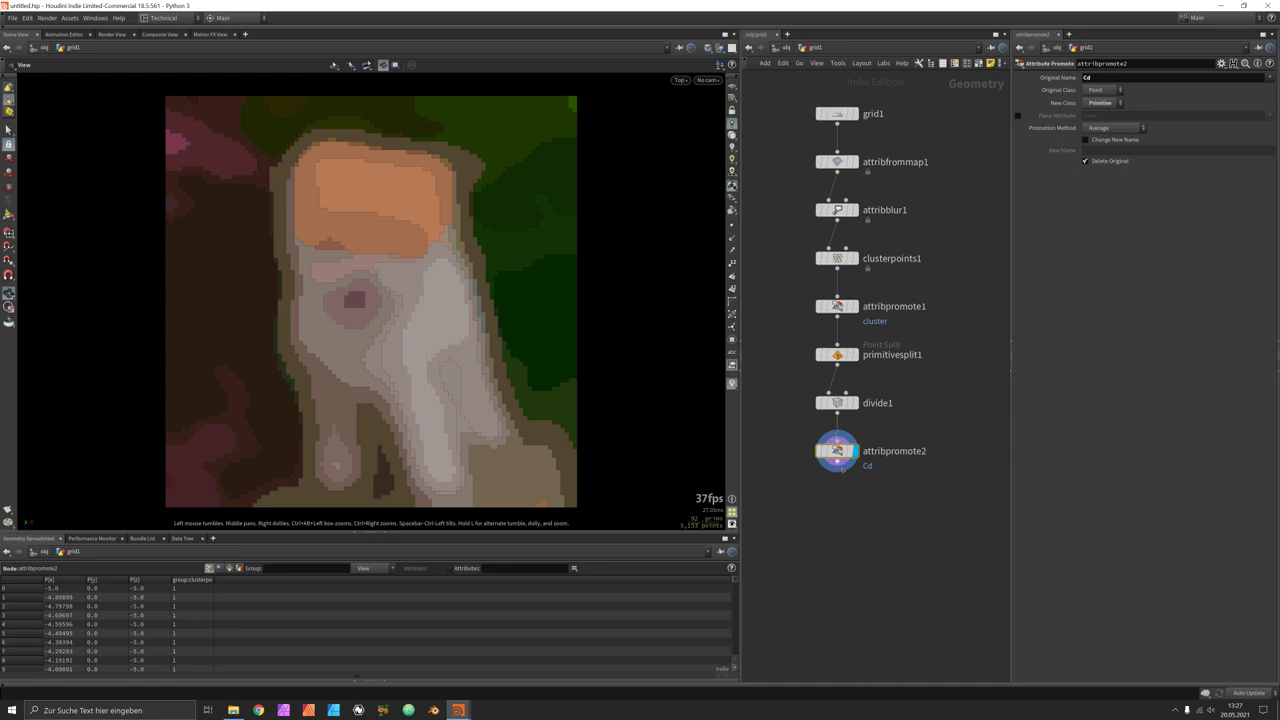
Add a Smooth node after attribpromote2 with Constrained Boundary None, Filter Quality 1, Strength 37.6.
{"action": "key", "text": "Tab"}
{"action": "type", "text": "smoot"}
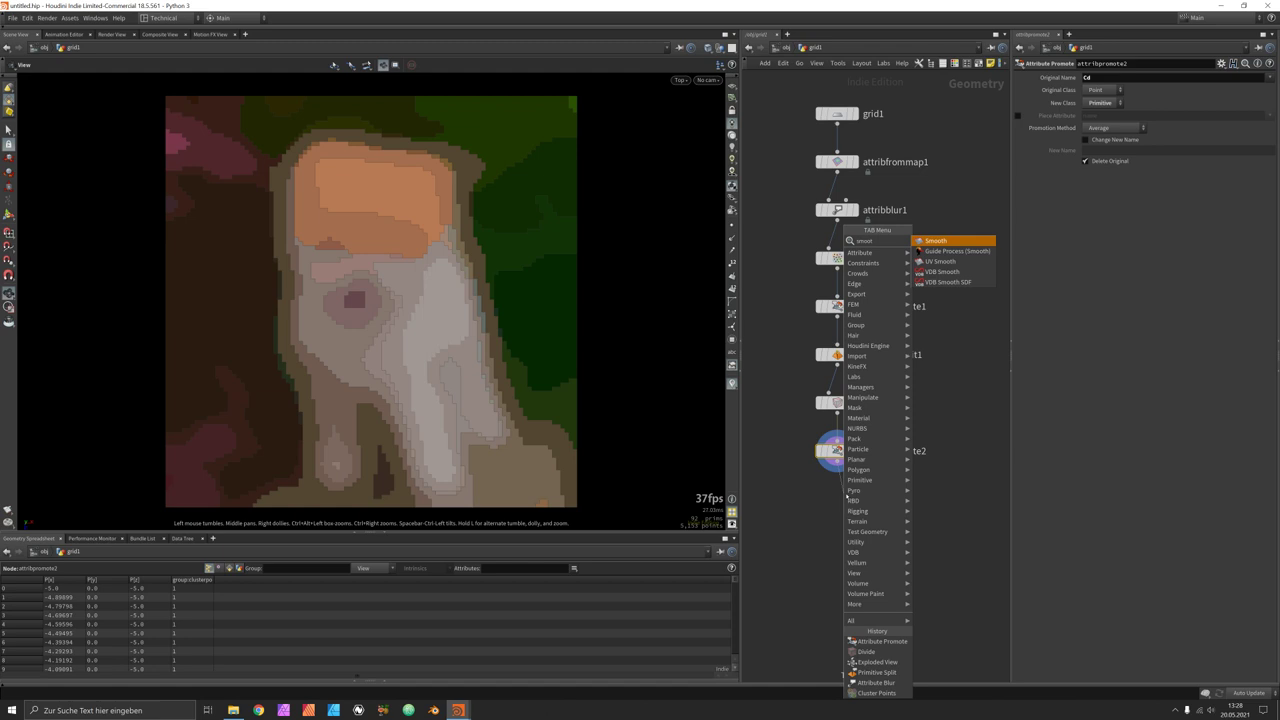
{"action": "key", "text": "Return"}
{"action": "left_click", "coordinate": [845, 496]}
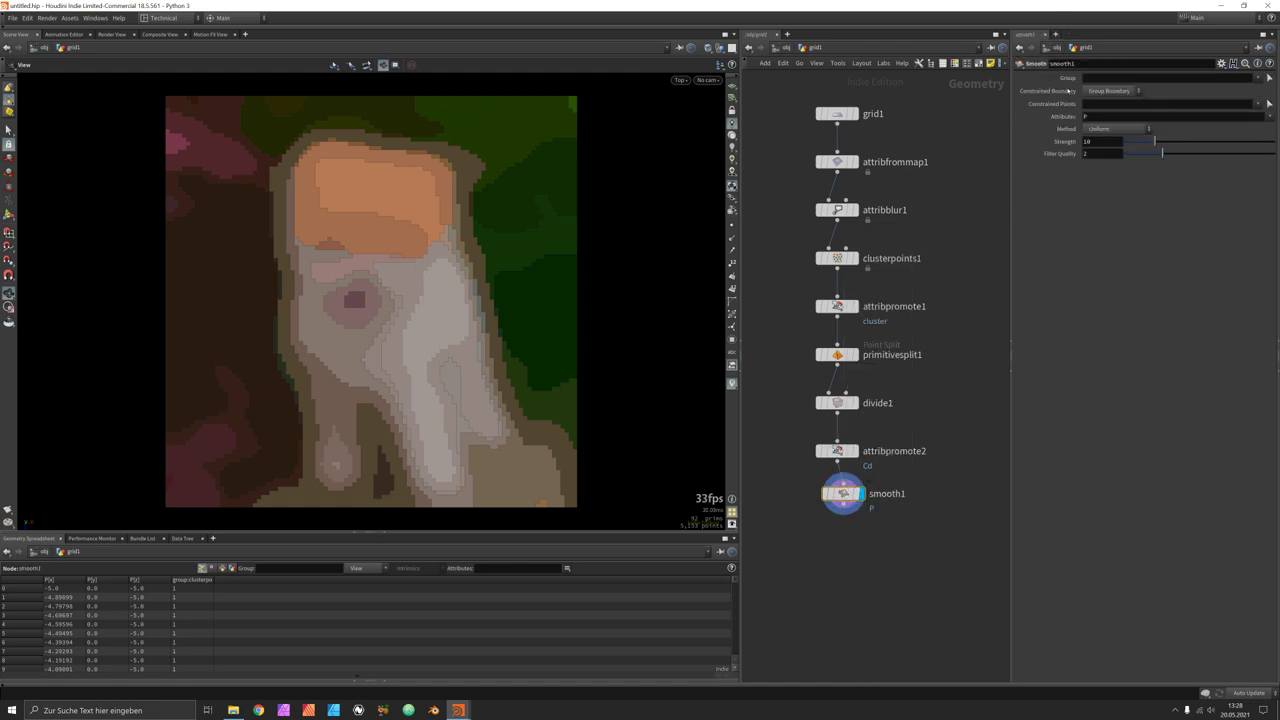
{"action": "left_click", "coordinate": [1104, 91]}
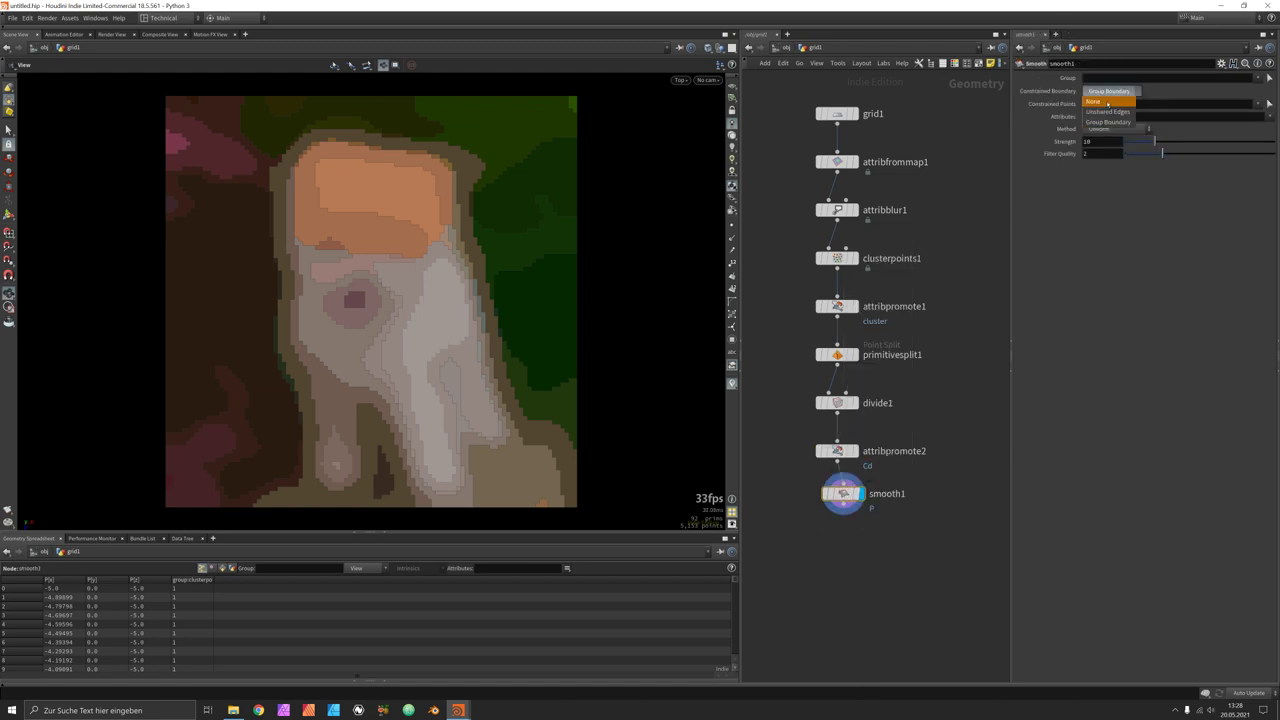
{"action": "left_click", "coordinate": [1107, 102]}
{"action": "left_click_drag", "start_coordinate": [1162, 153], "coordinate": [1209, 146]}
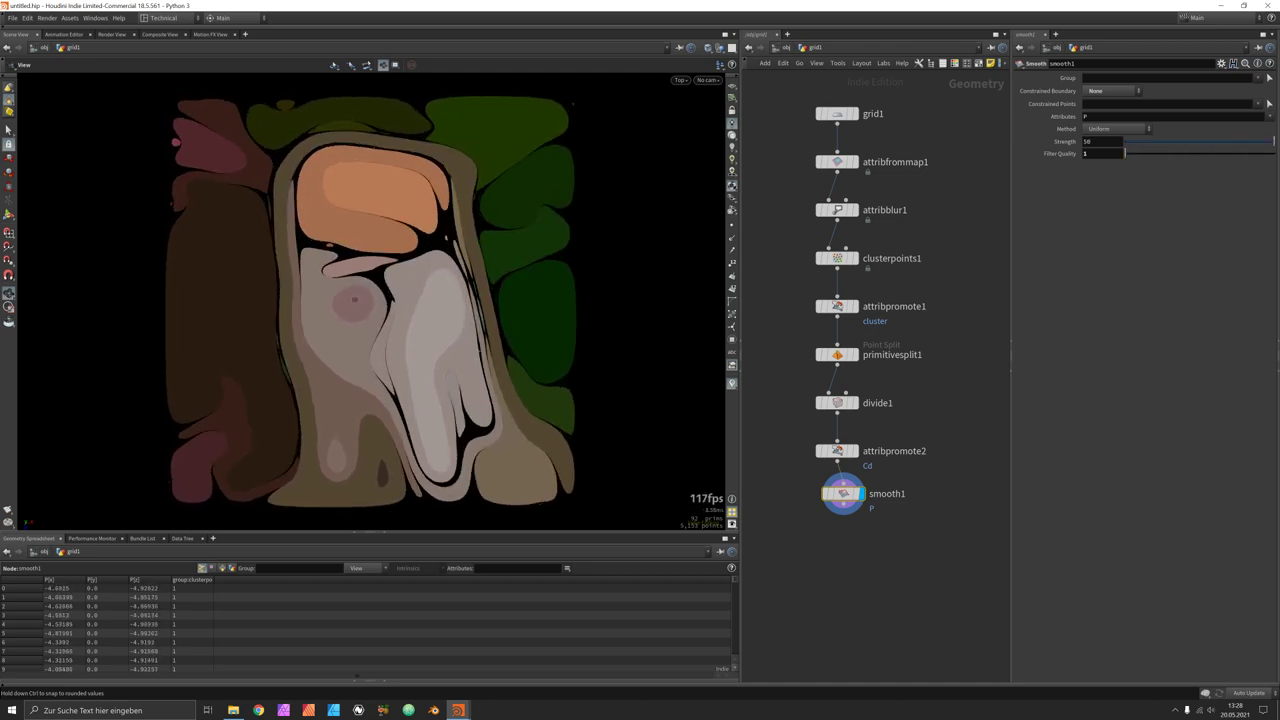
{"action": "left_click_drag", "start_coordinate": [1273, 141], "coordinate": [1237, 141]}
{"action": "left_click_drag", "start_coordinate": [843, 493], "coordinate": [840, 540]}
Insert a Fuse node between attribpromote2 and smooth1.
{"action": "key", "text": "Tab"}
{"action": "type", "text": "fuse"}
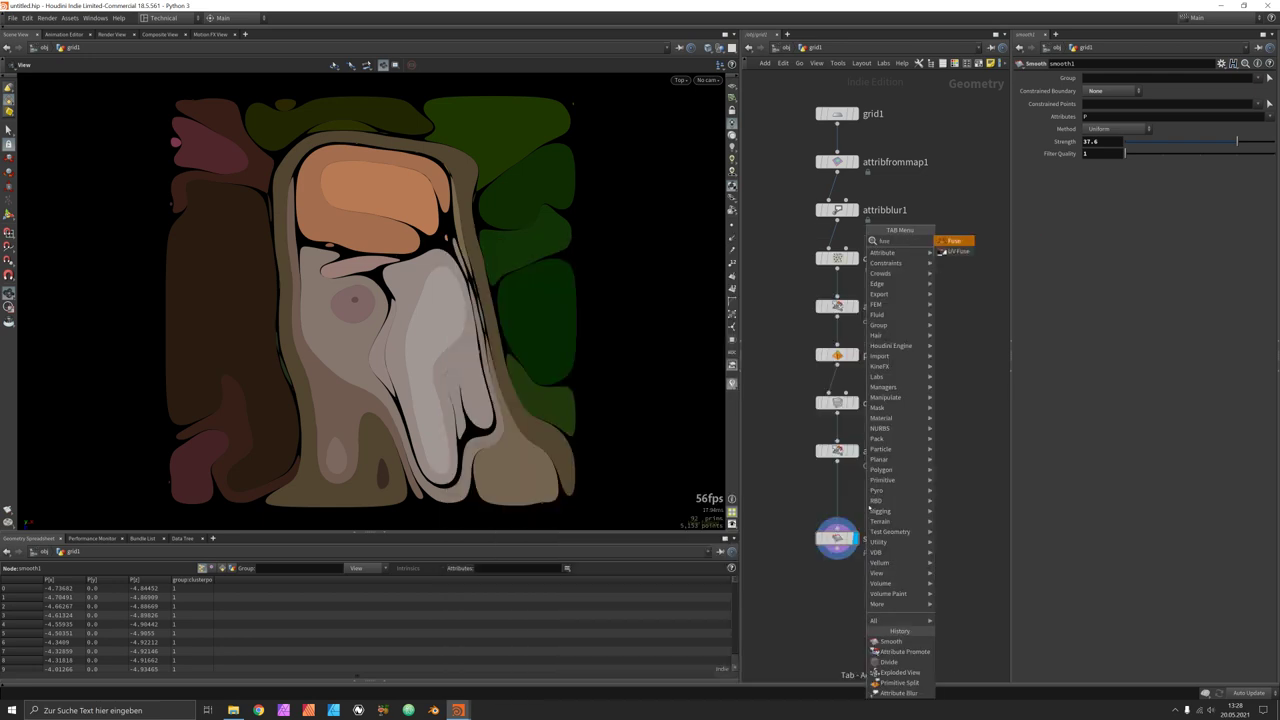
{"action": "key", "text": "Return"}
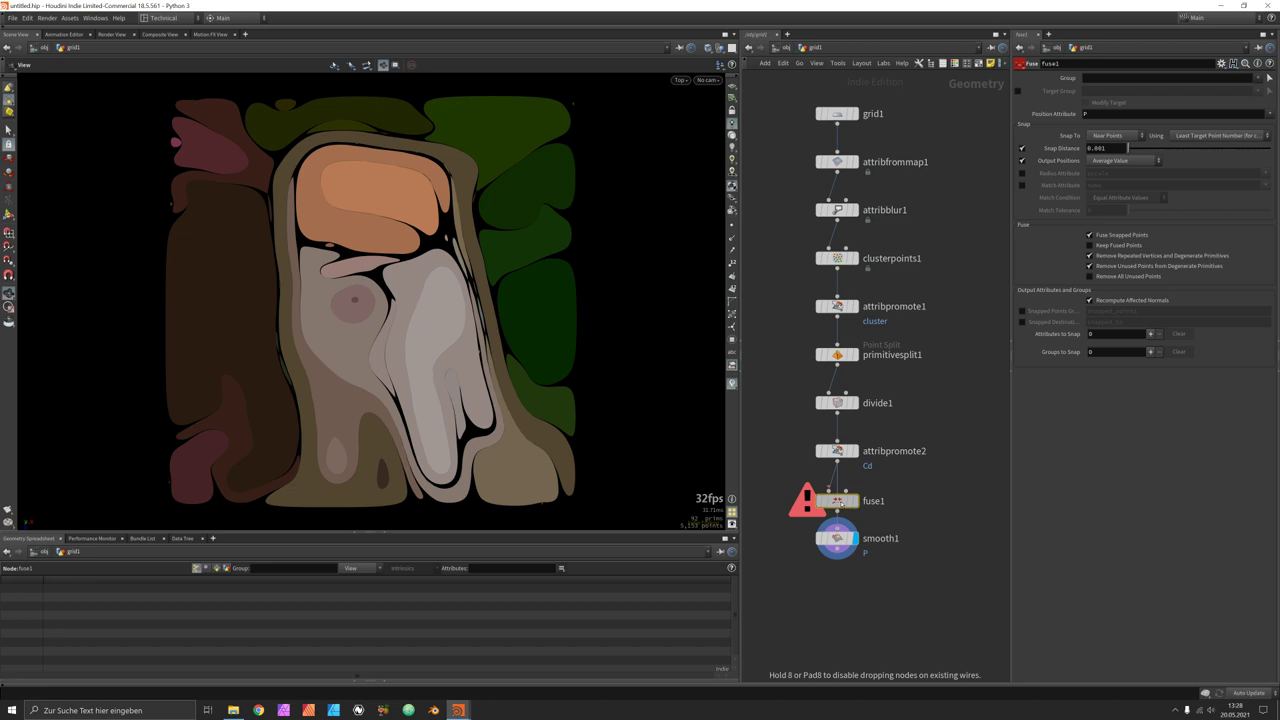
{"action": "left_click", "coordinate": [838, 502]}
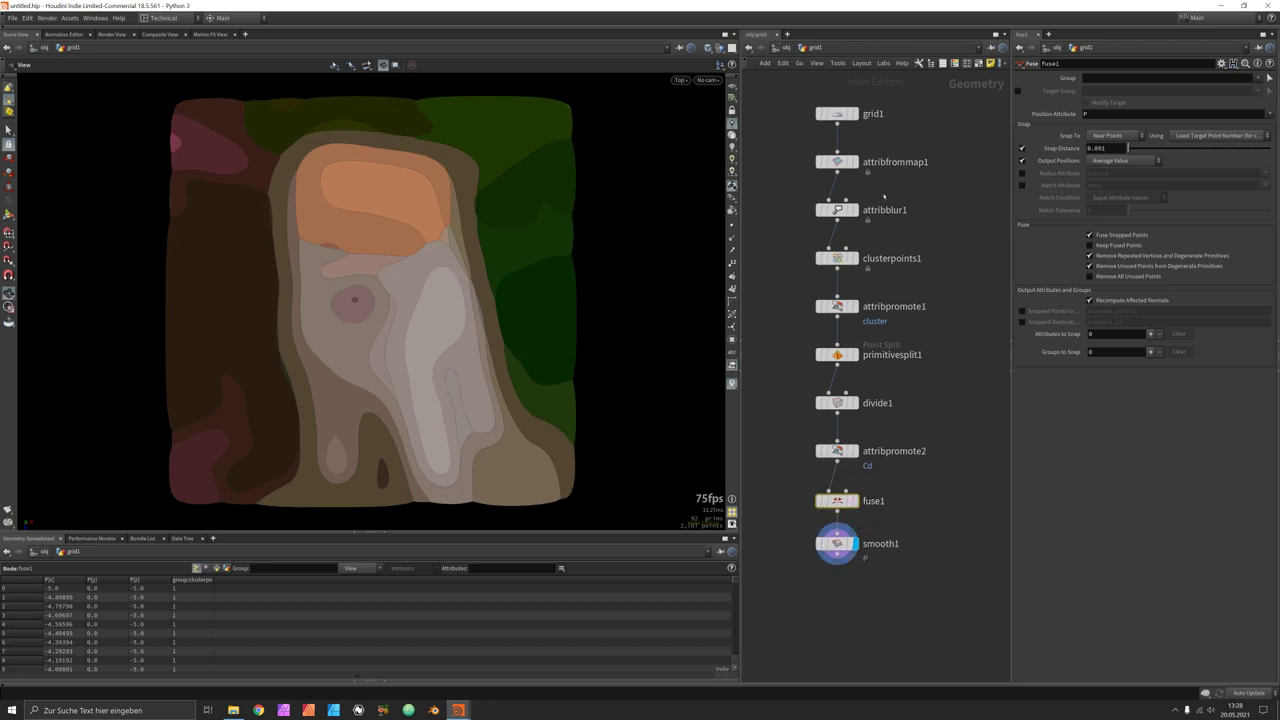
{"action": "mouse_move", "coordinate": [838, 258]}
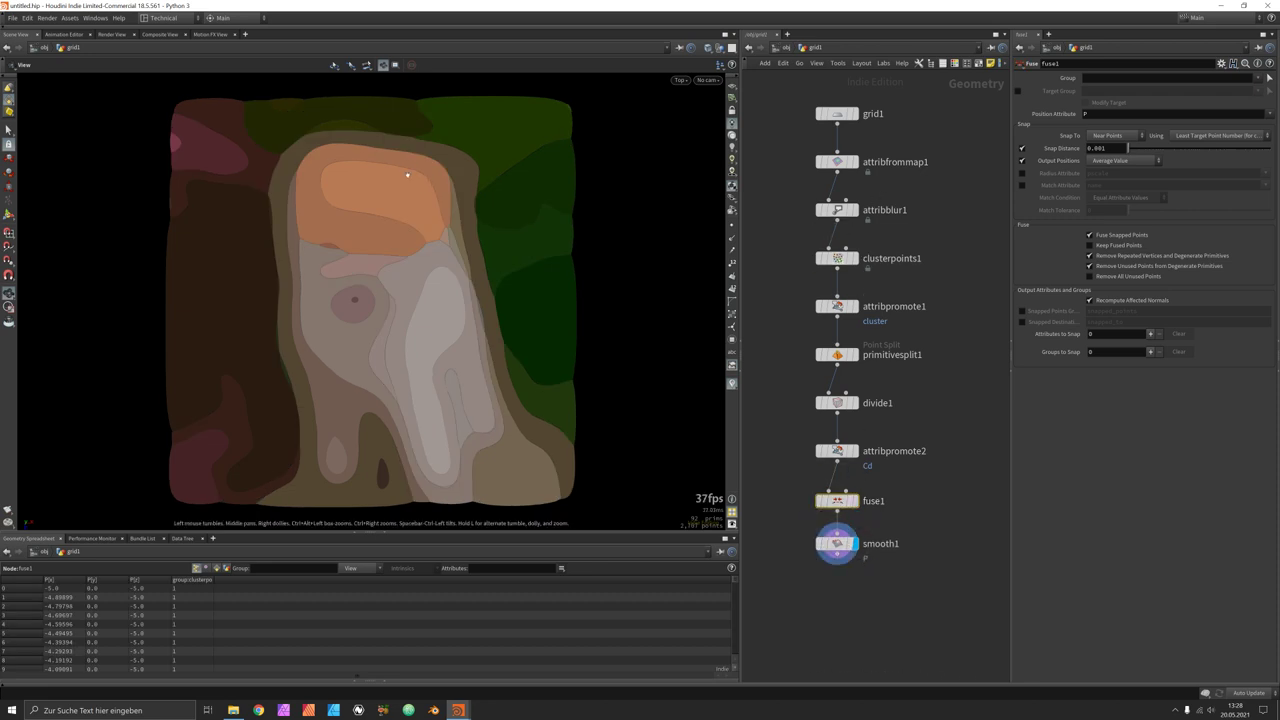
Set clusterpoints1's Clusters to 20.
{"action": "left_click", "coordinate": [838, 258]}
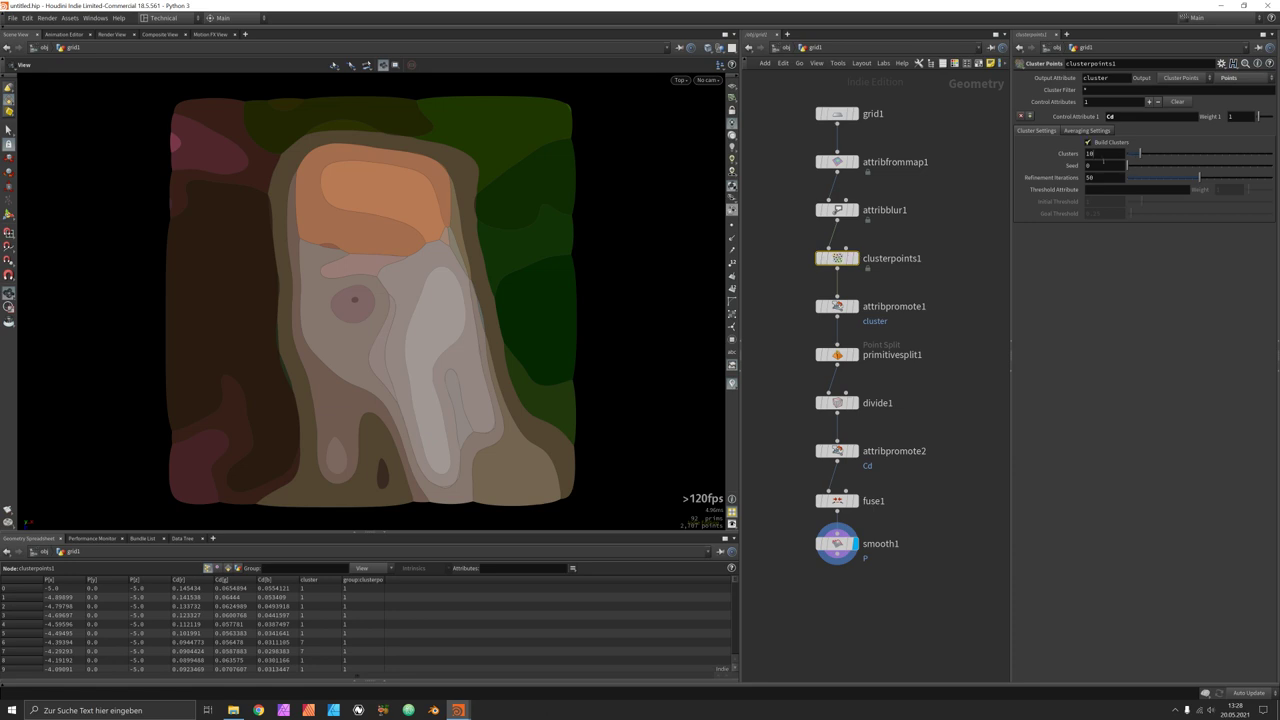
{"action": "double_click", "coordinate": [1090, 153]}
{"action": "type", "text": "20"}
{"action": "key", "text": "Return"}
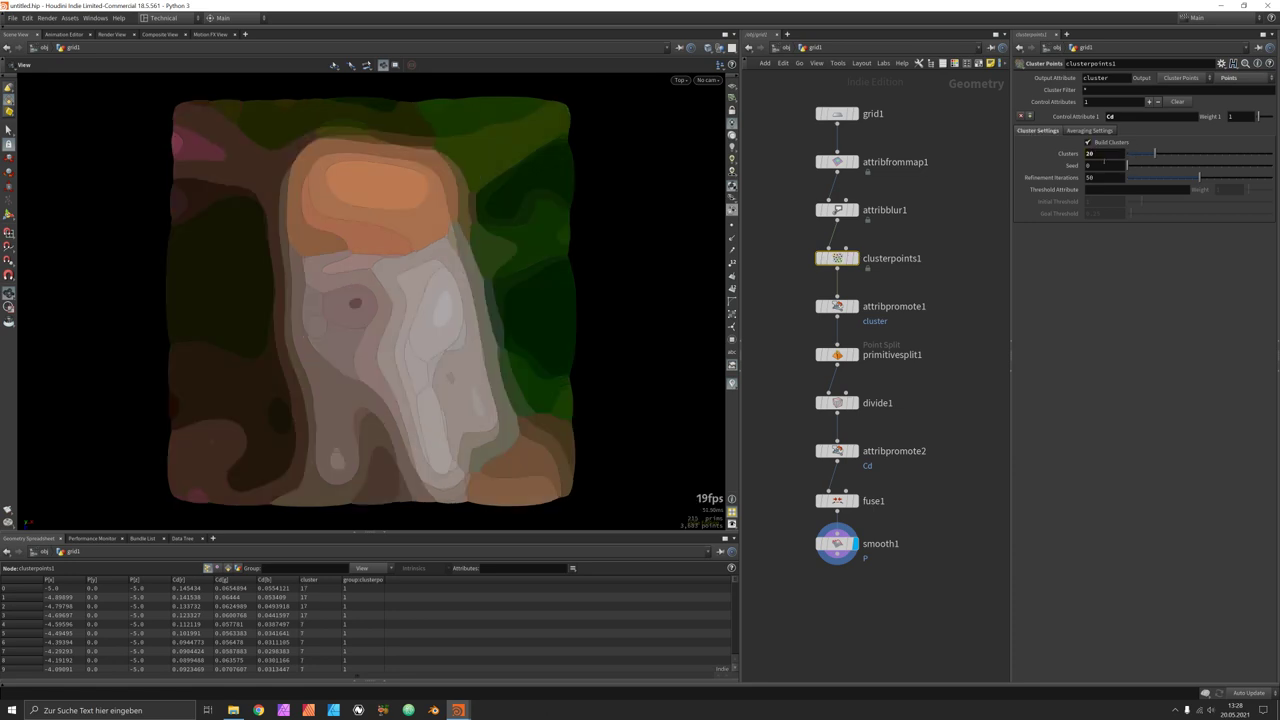
Lower attribblur1's Blurring Iterations to 10, then to 5.
{"action": "left_click", "coordinate": [838, 210]}
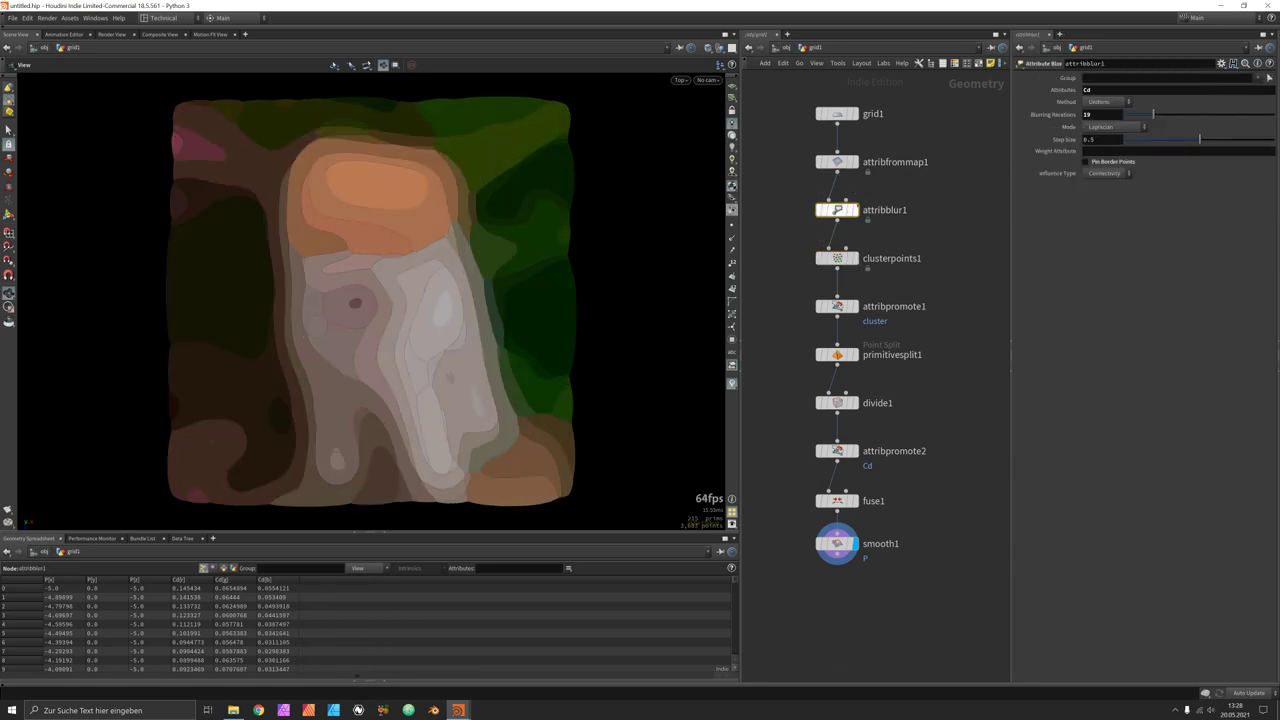
{"action": "double_click", "coordinate": [1100, 114]}
{"action": "type", "text": "10"}
{"action": "key", "text": "Return"}
{"action": "double_click", "coordinate": [1100, 114]}
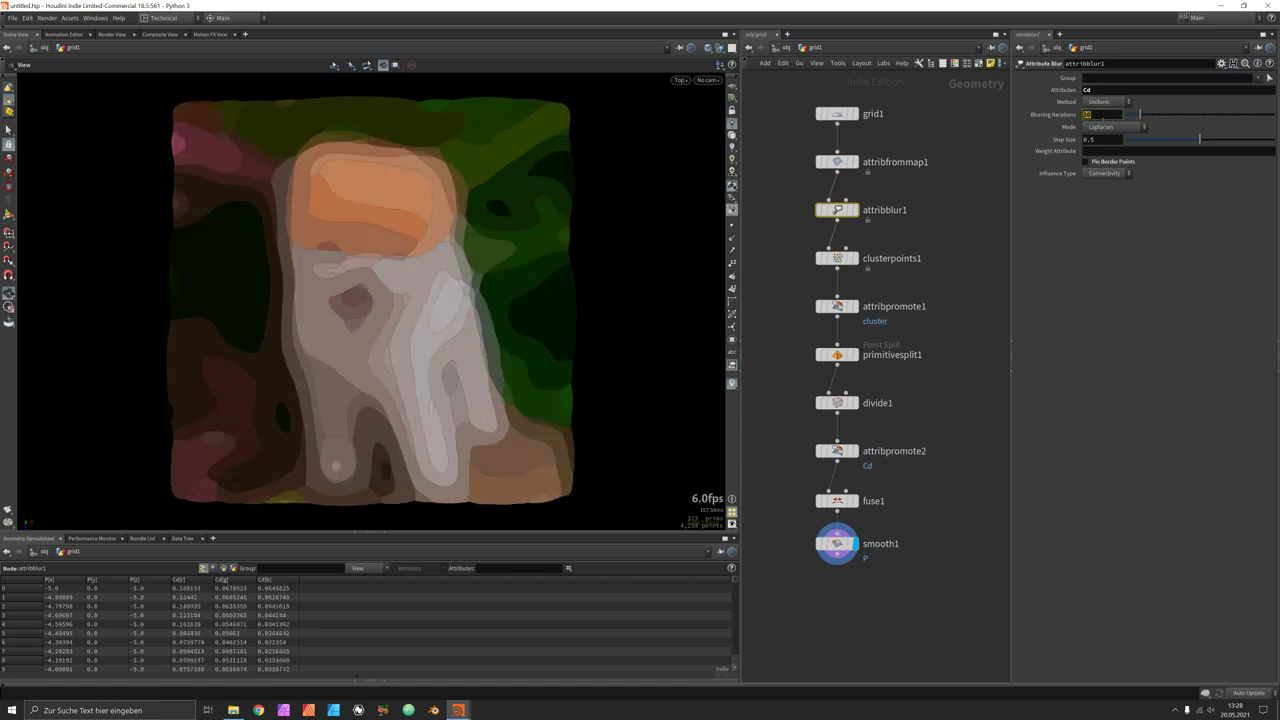
{"action": "type", "text": "5"}
{"action": "key", "text": "Return"}
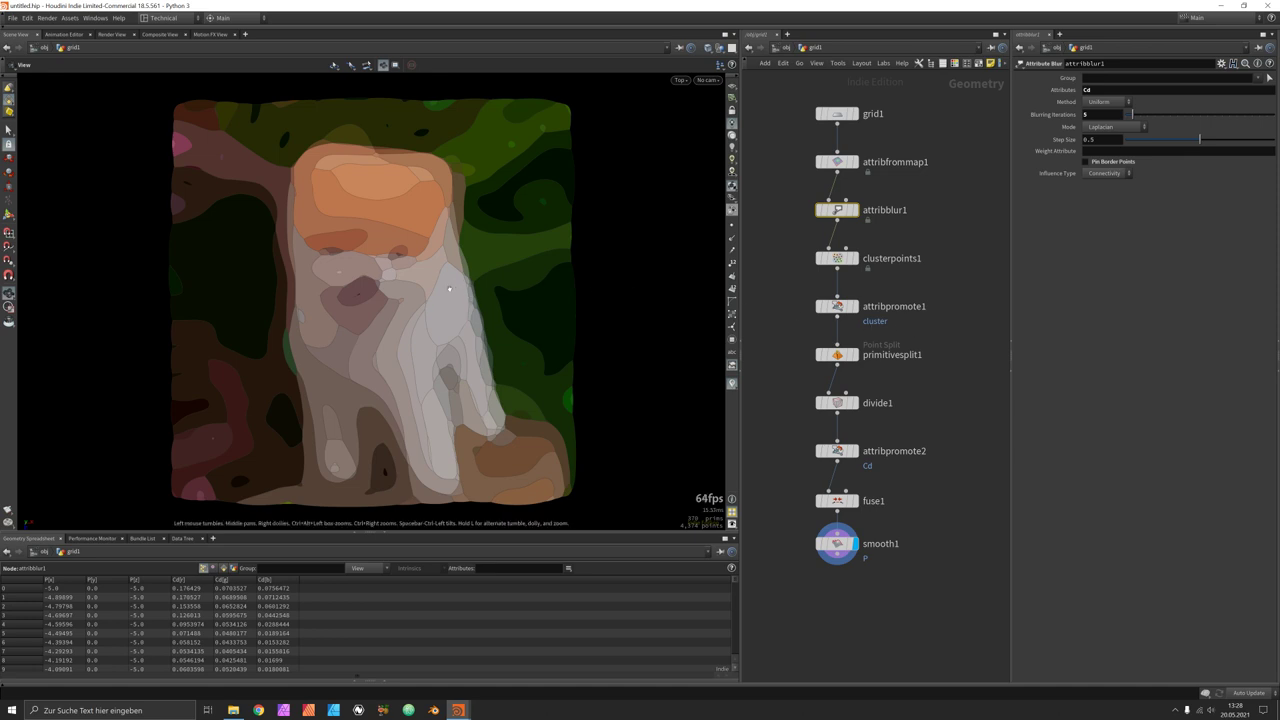
{"action": "key", "text": "space+1"}
Add a Hole node after smooth1 and inspect the grid at an angle in perspective.
{"action": "key", "text": "h"}
{"action": "left_click_drag", "start_coordinate": [485, 287], "coordinate": [388, 364]}
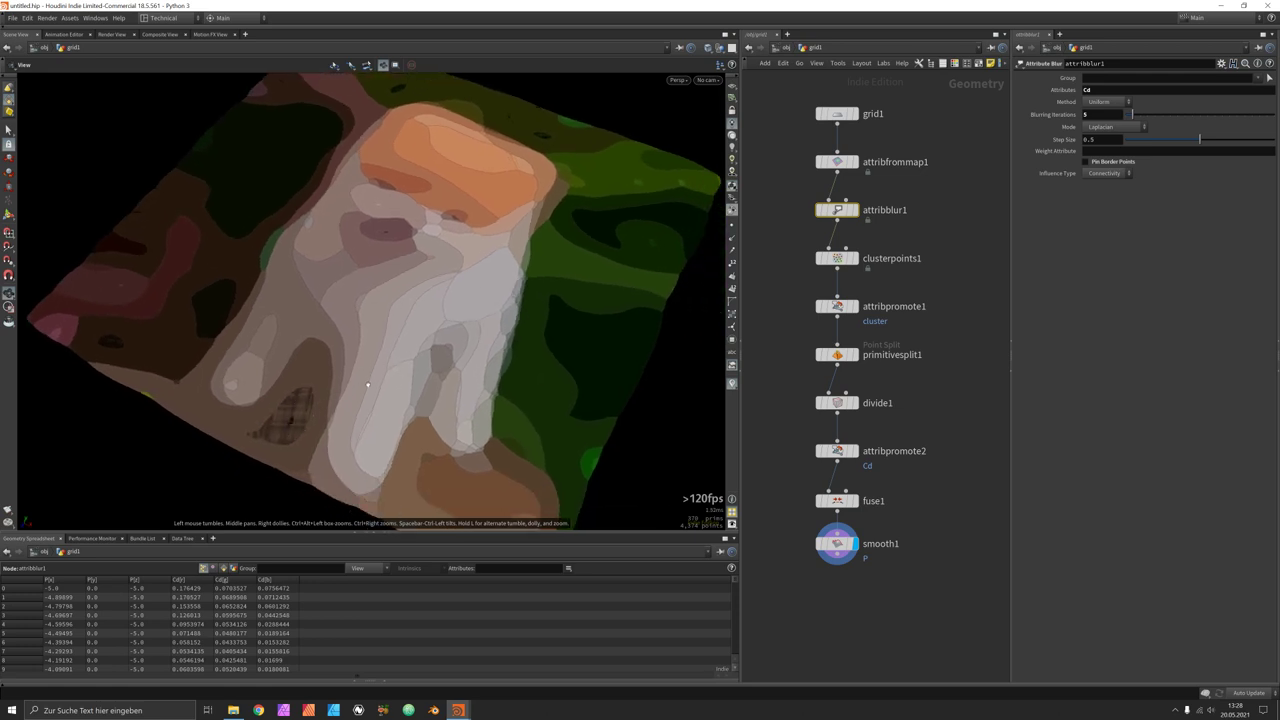
{"action": "scroll", "coordinate": [367, 383], "scroll_direction": "down", "scroll_amount": 3}
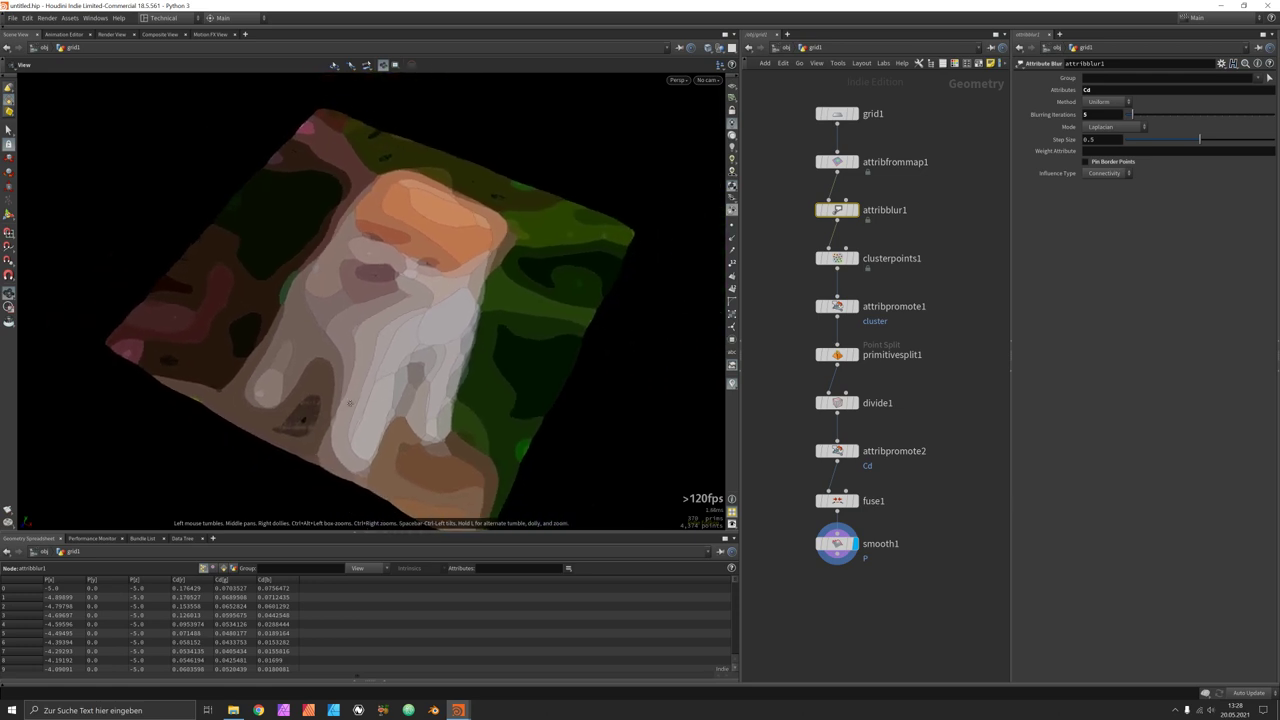
{"action": "left_click", "coordinate": [843, 567]}
{"action": "key", "text": "Tab"}
{"action": "type", "text": "hole"}
{"action": "key", "text": "Return"}
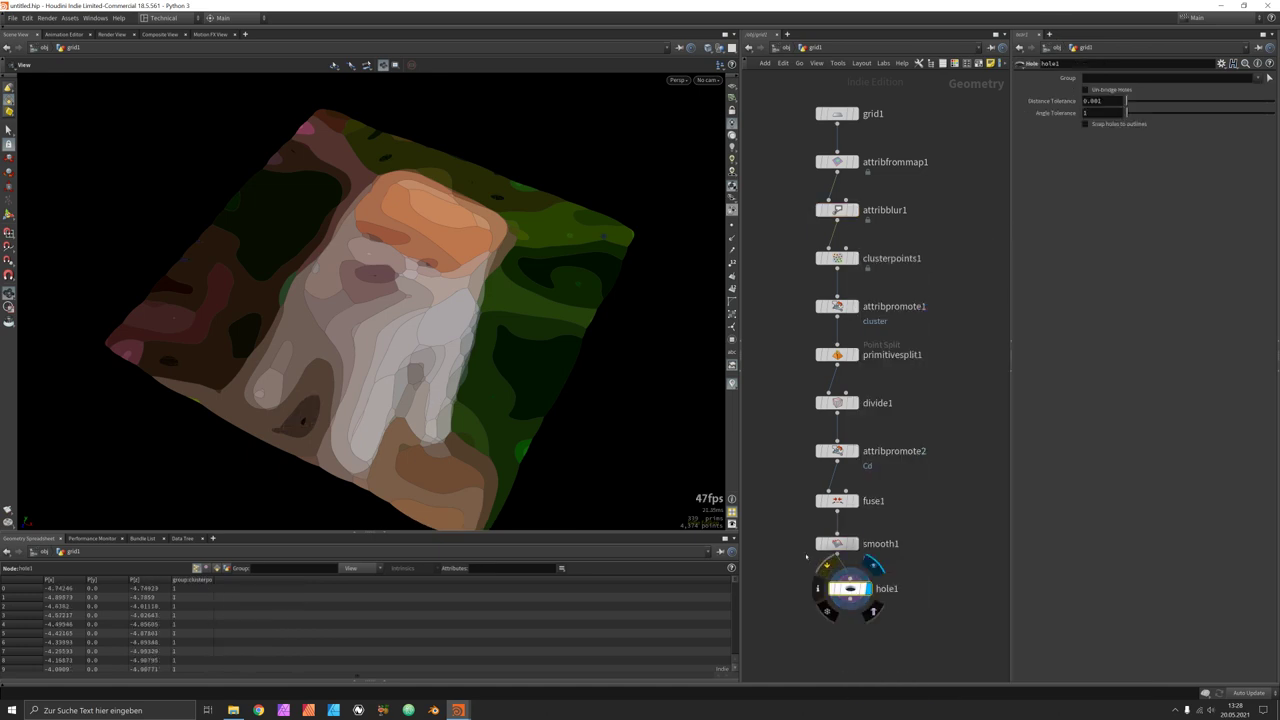
{"action": "scroll", "coordinate": [423, 457], "scroll_direction": "up", "scroll_amount": 3}
{"action": "scroll", "coordinate": [385, 421], "scroll_direction": "up", "scroll_amount": 3}
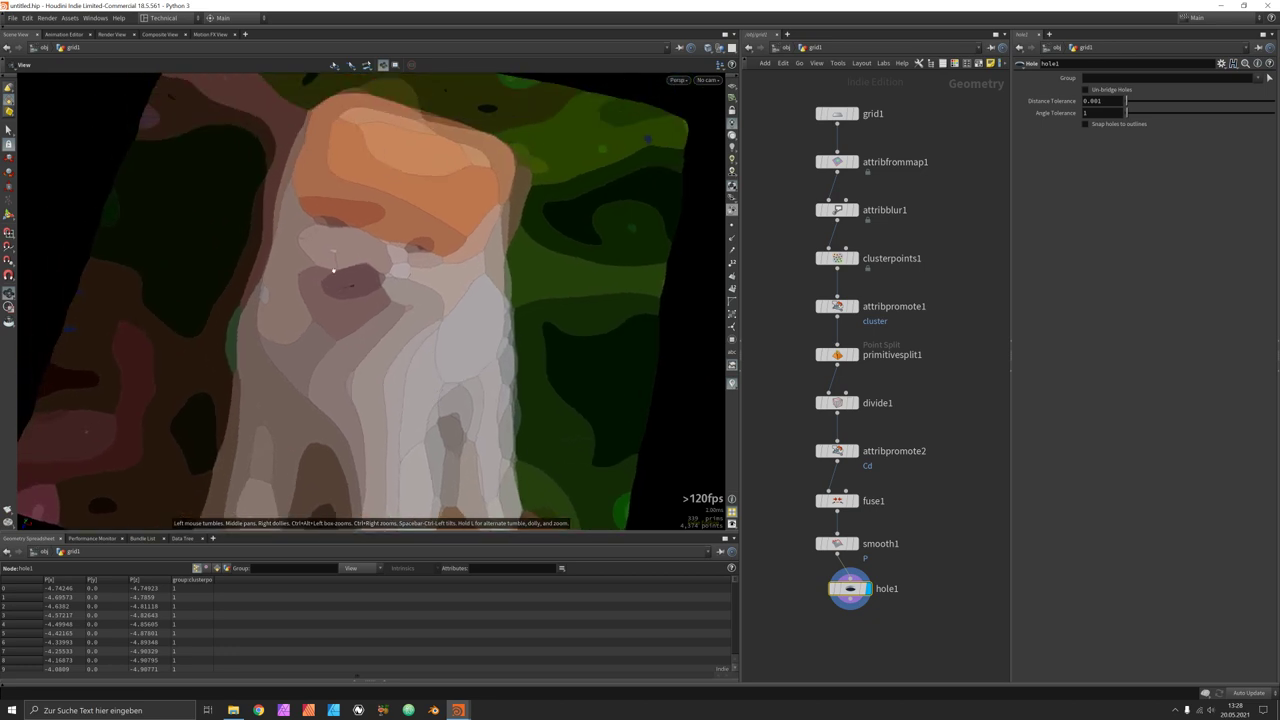
{"action": "left_click_drag", "start_coordinate": [342, 256], "coordinate": [335, 270]}
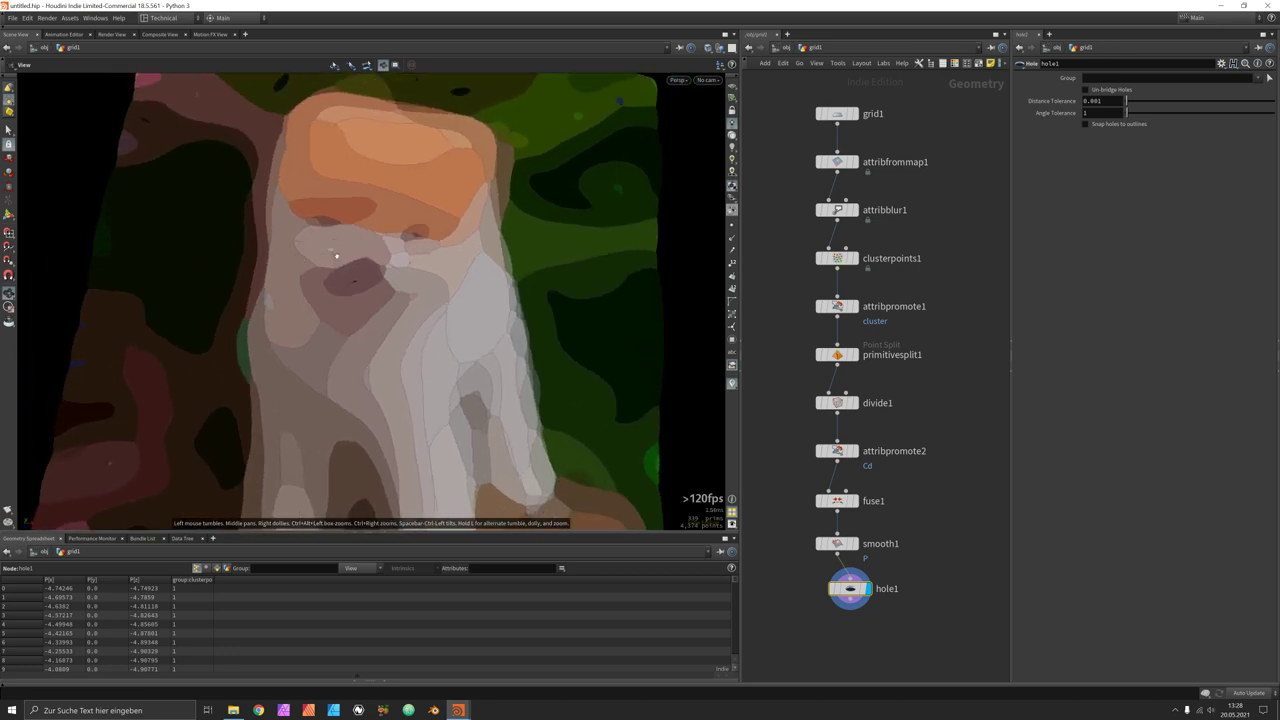
{"action": "left_click_drag", "start_coordinate": [850, 589], "coordinate": [843, 591]}
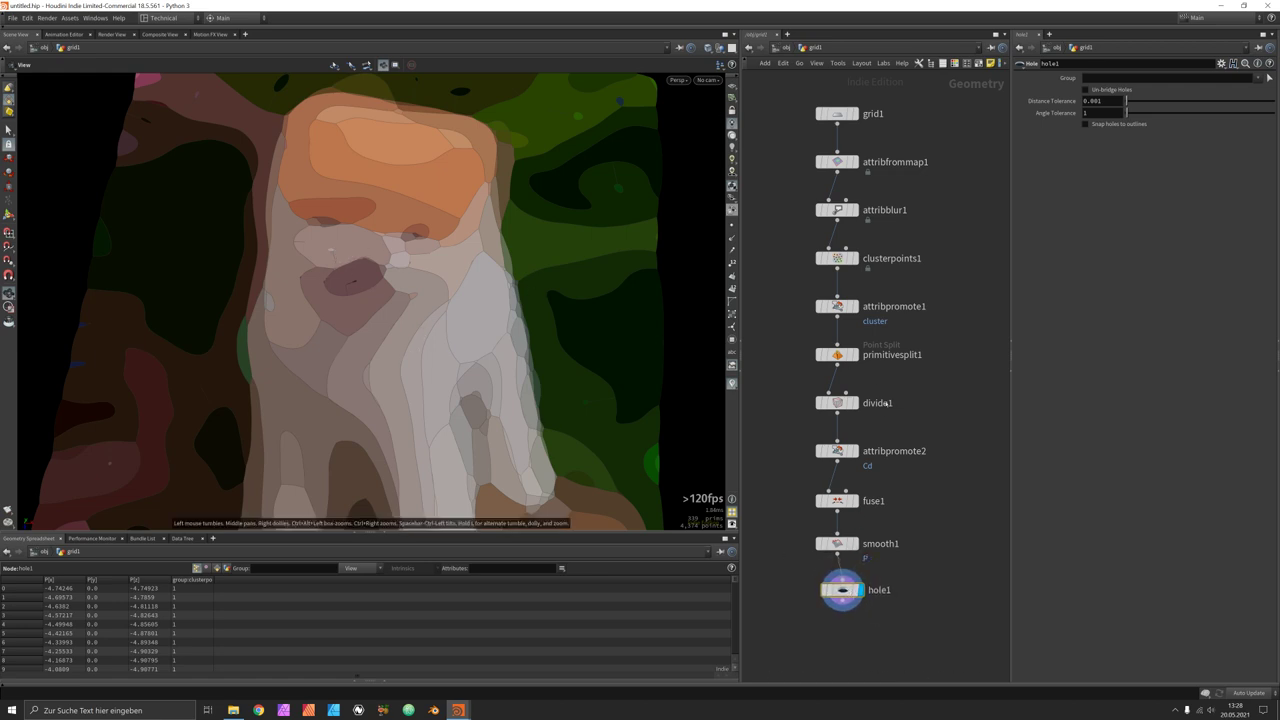
{"action": "middle_click_drag", "start_coordinate": [885, 403], "coordinate": [884, 337]}
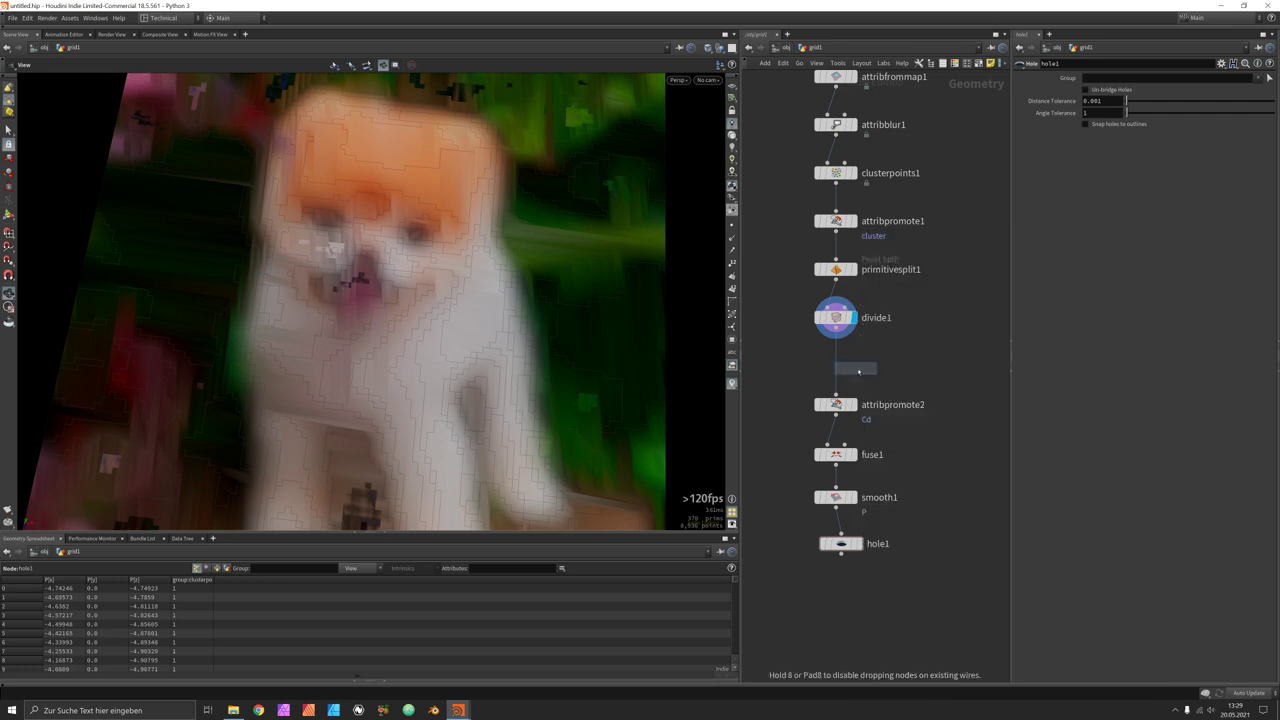
Insert clean1 with Consolidate Points and Fix Overlaps on, then display hole1's output.
{"action": "left_click", "coordinate": [855, 366]}
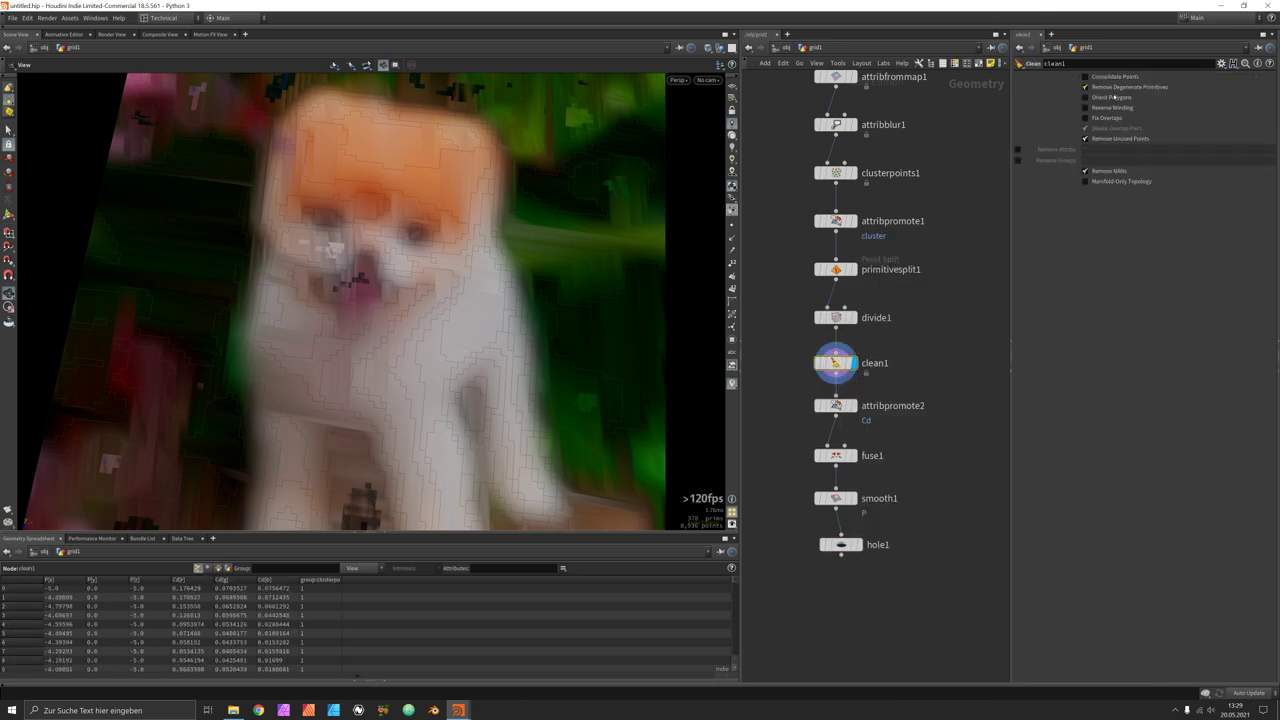
{"action": "left_click", "coordinate": [1086, 76]}
{"action": "left_click", "coordinate": [1118, 118]}
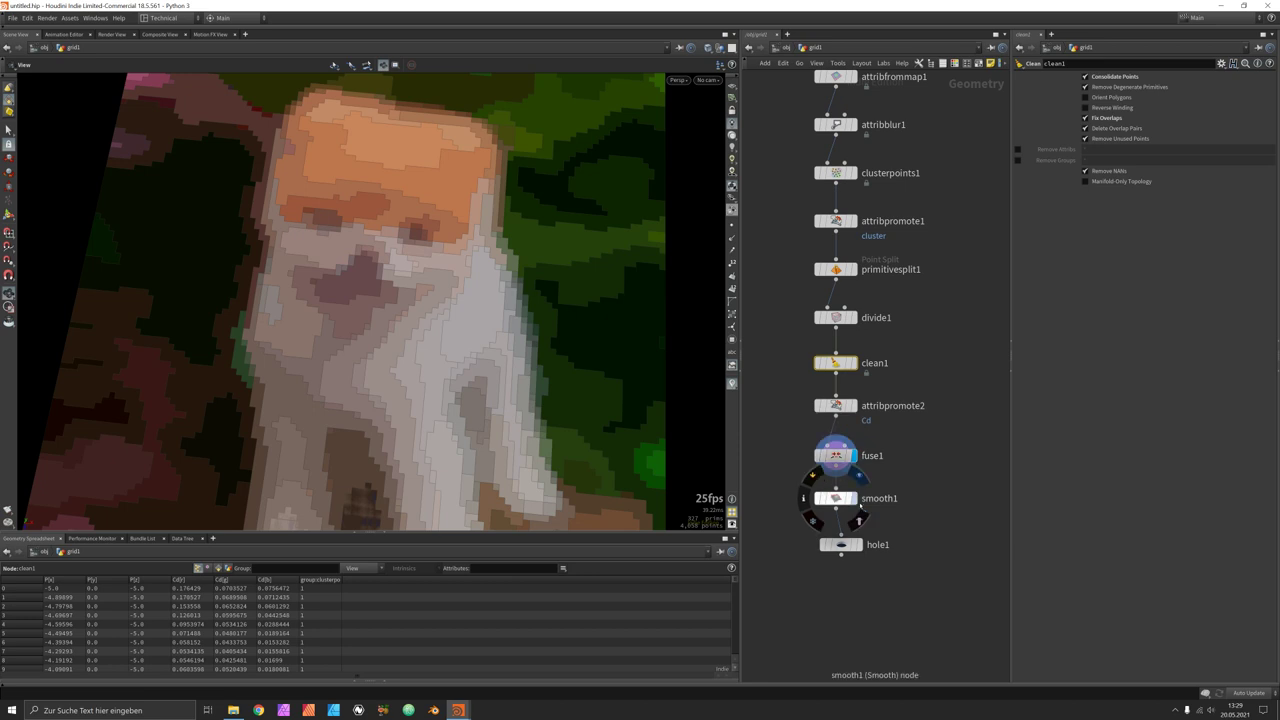
{"action": "left_click", "coordinate": [858, 478]}
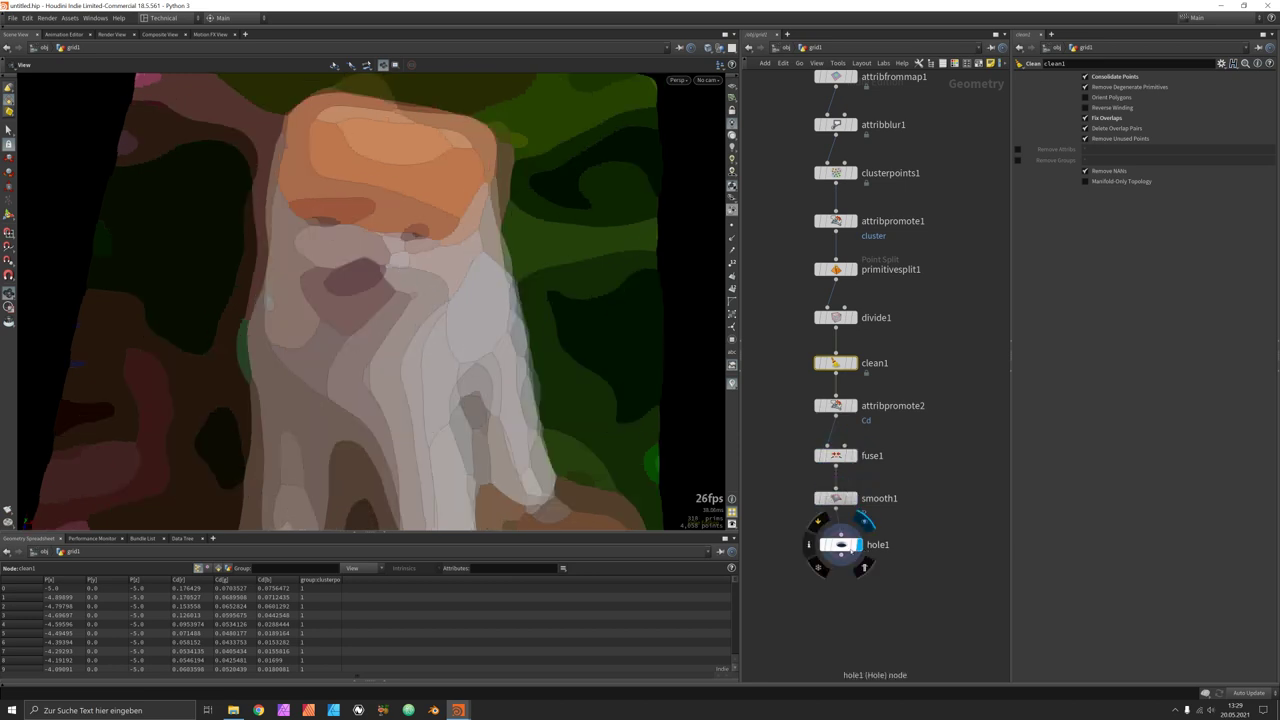
{"action": "left_click", "coordinate": [838, 545]}
In top view, review the attribute nodes and set clusterpoints1's Clusters to 40.
{"action": "key", "text": "space+2"}
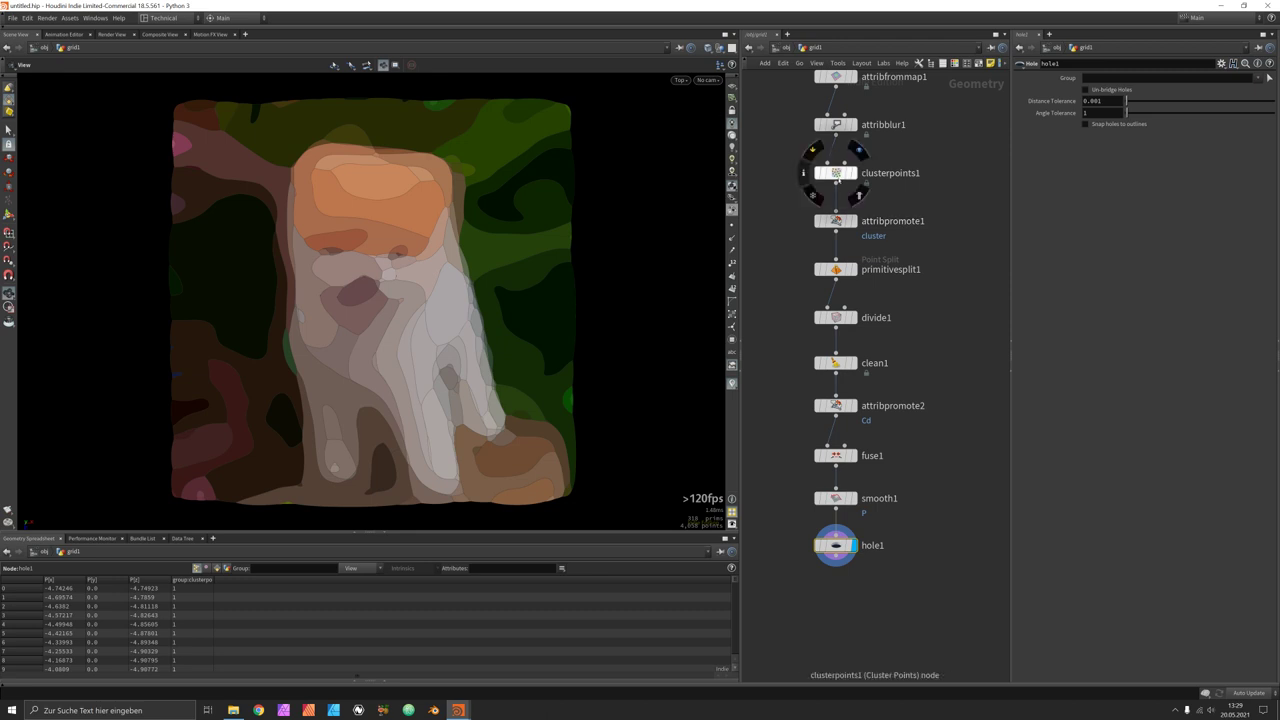
{"action": "left_click", "coordinate": [836, 173]}
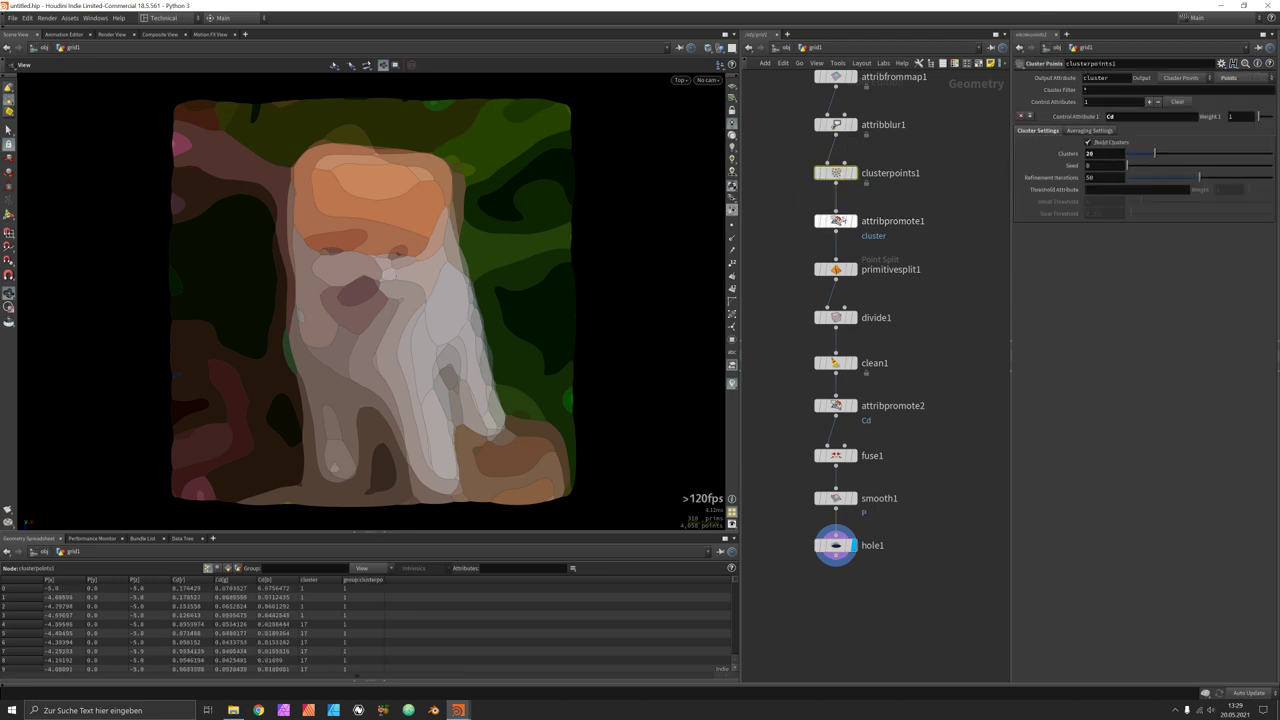
{"action": "left_click", "coordinate": [836, 221]}
{"action": "left_click", "coordinate": [836, 124]}
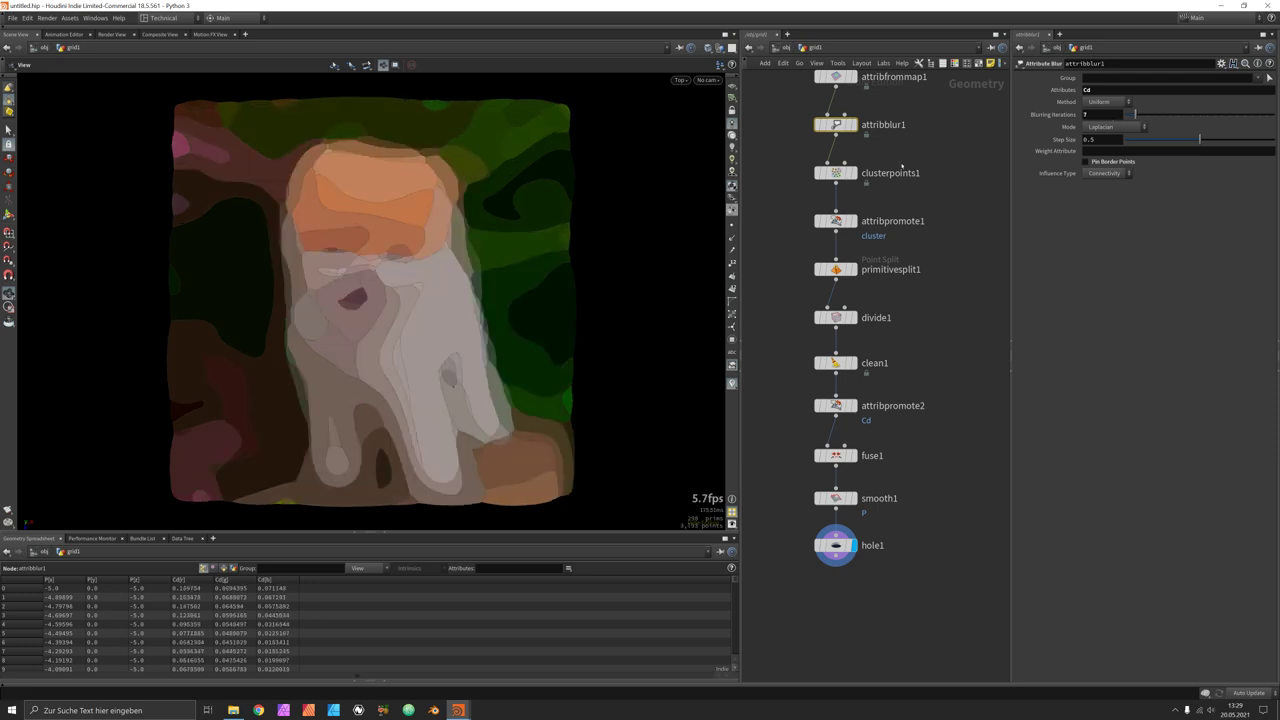
{"action": "left_click", "coordinate": [836, 173]}
{"action": "double_click", "coordinate": [1110, 153]}
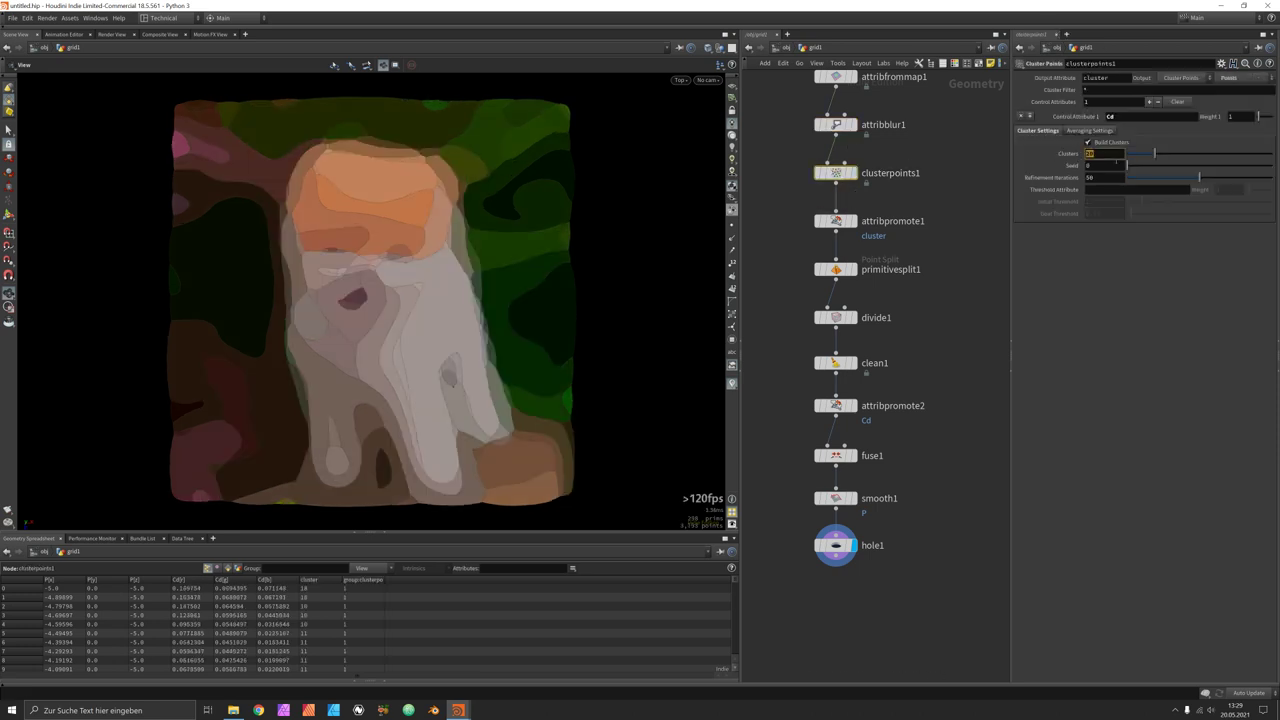
{"action": "type", "text": "40"}
{"action": "key", "text": "Return"}
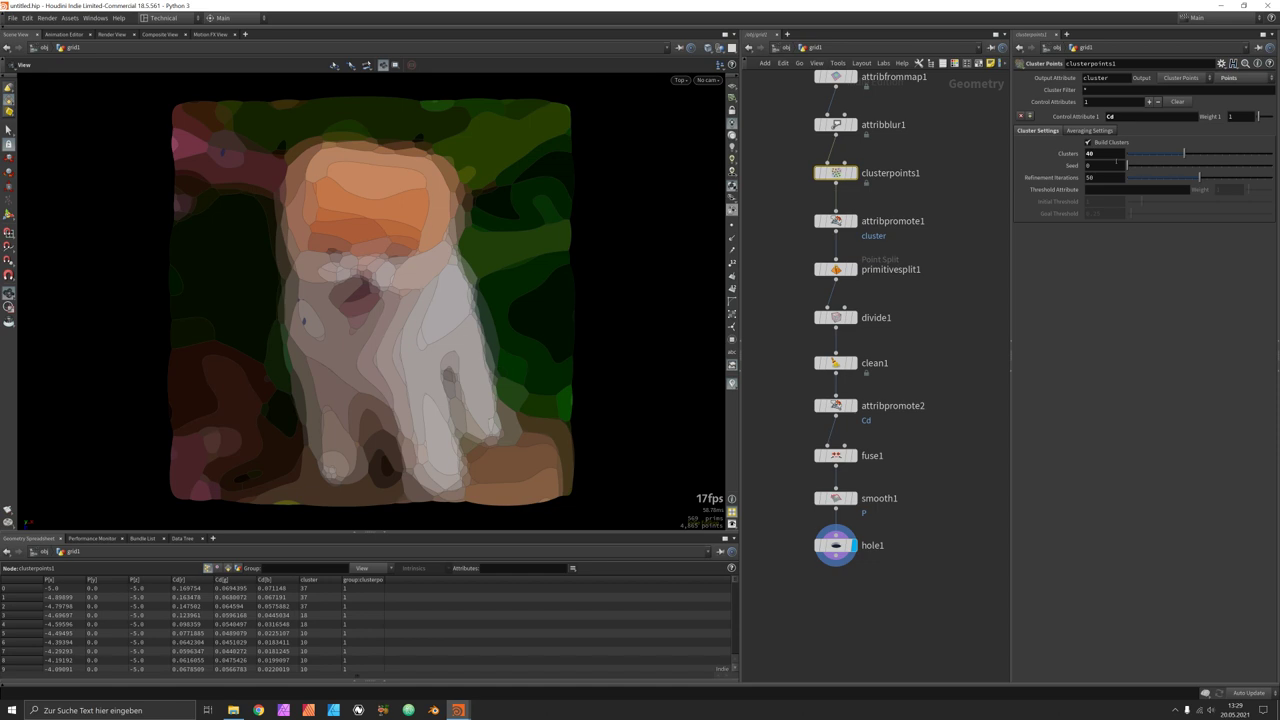